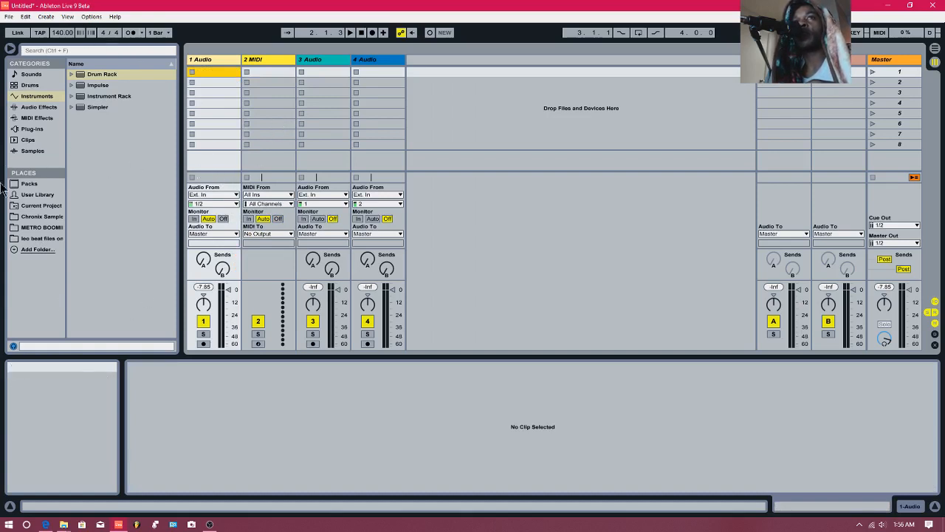
- Load the All Alone Pad sound from Ambient & Evolving onto the 2 MIDI track and lower its volume to about -13.5 dB
left_click(31, 74)
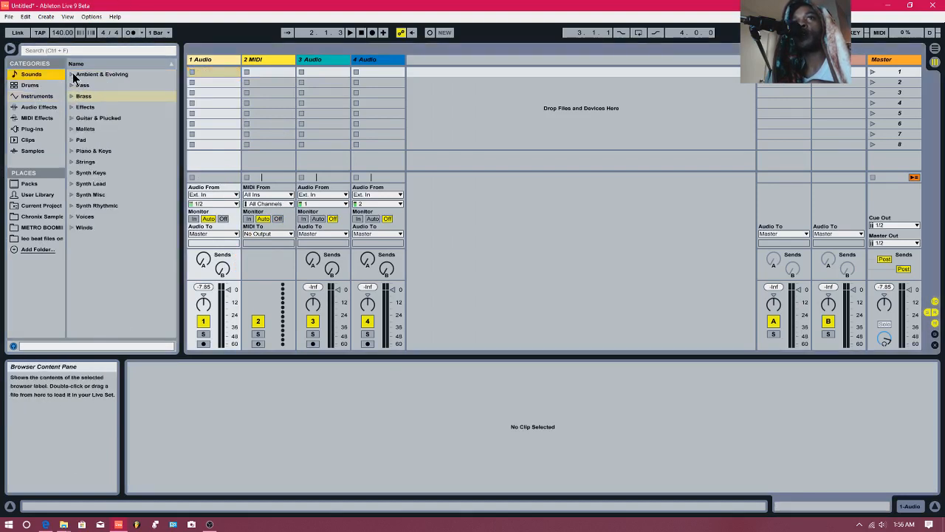
left_click(72, 74)
left_click_drag(119, 85, 217, 59)
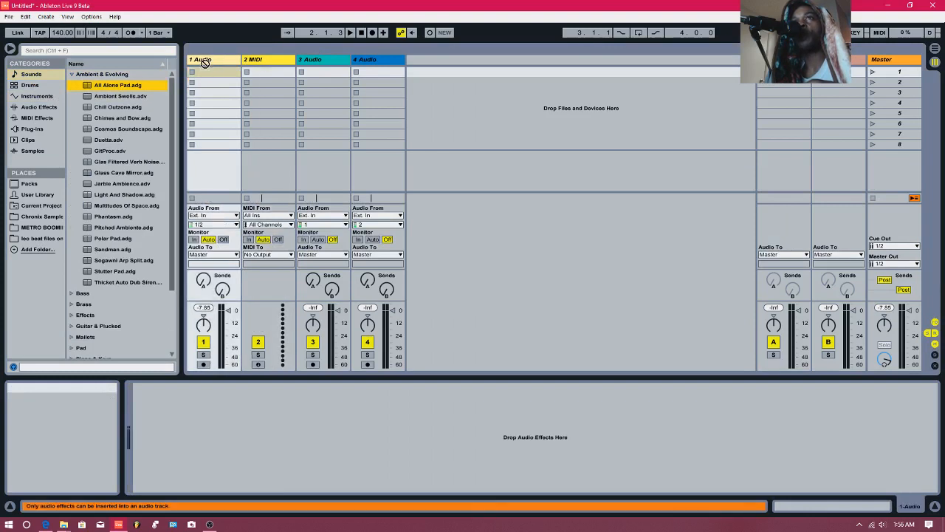
left_click_drag(228, 69, 272, 61)
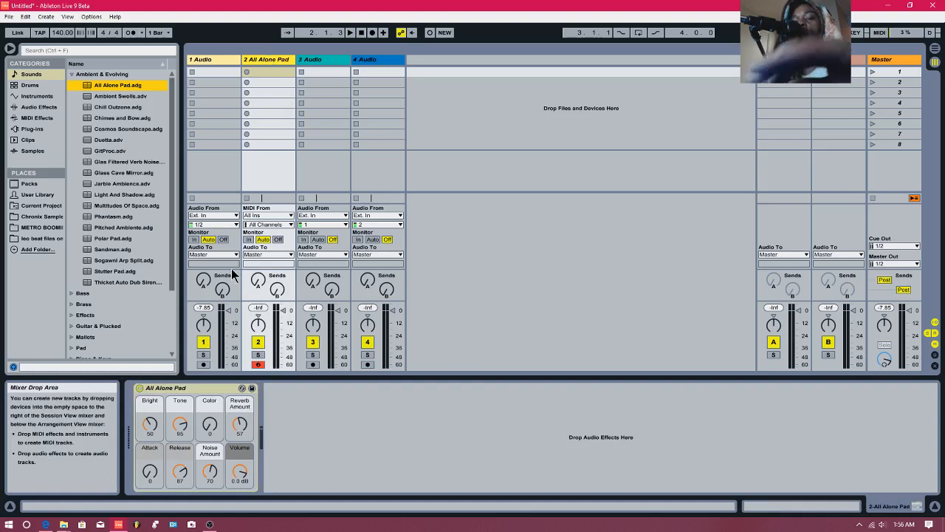
left_click_drag(282, 313, 281, 330)
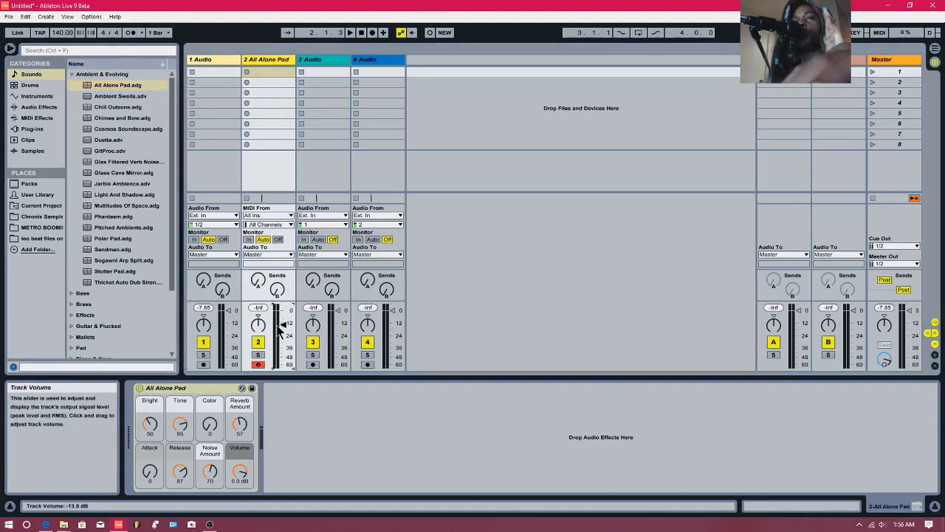
- Shift the computer MIDI keyboard to the octave starting at C4 and raise its velocity to 127
key("z")
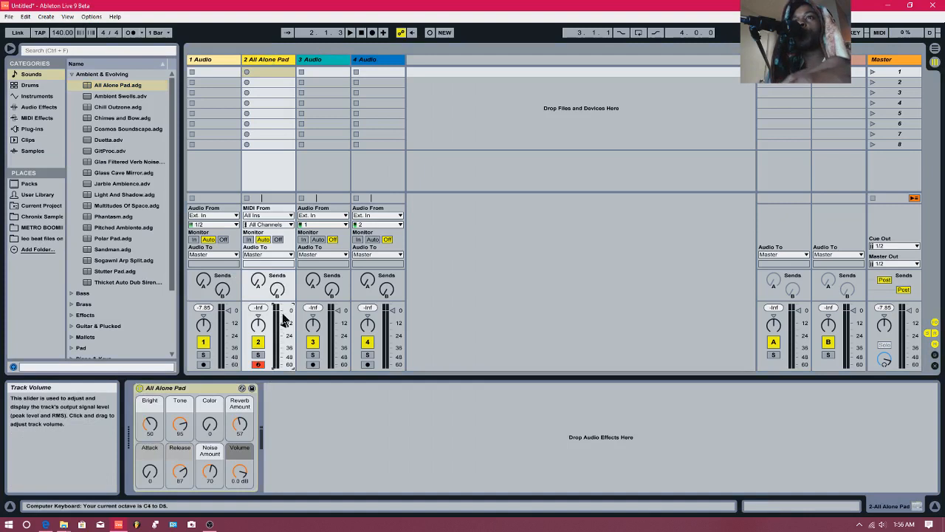
key("c")
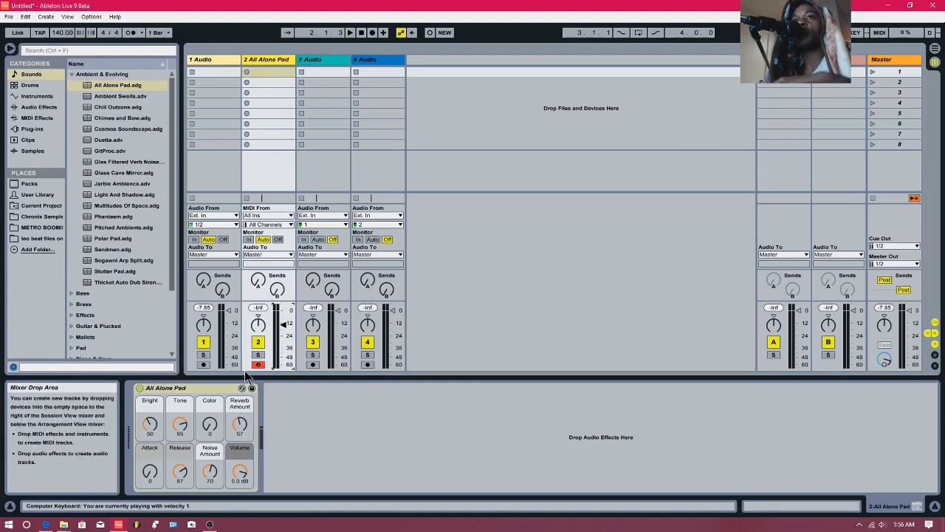
key("v")
key("v")
key("v")
key("v")
key("v")
key("v")
key("v")
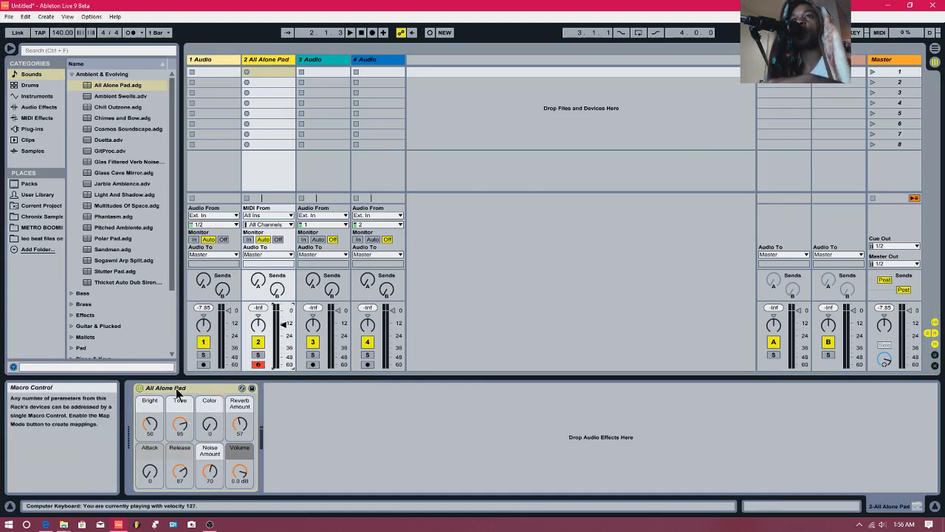
- Replace track 2's sound with Light And Shadow and create an empty MIDI clip in its first slot
left_click(103, 194)
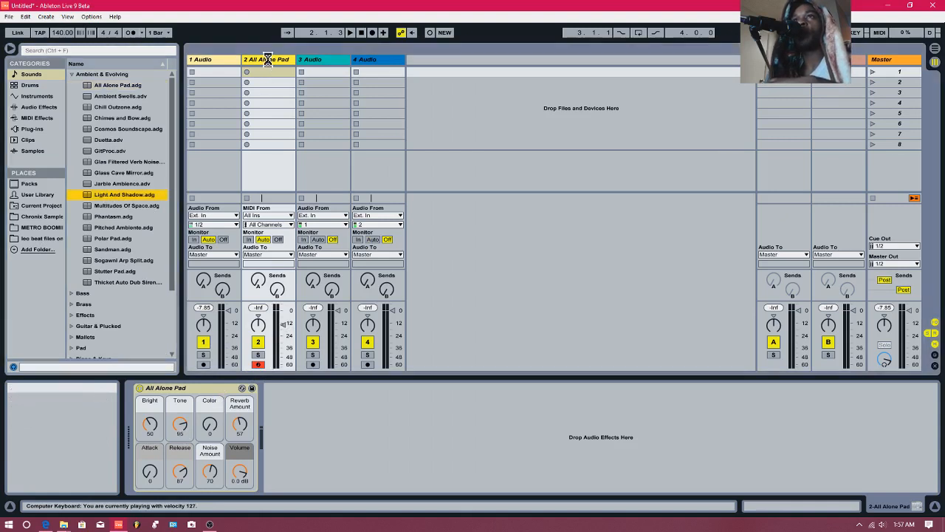
key("Return")
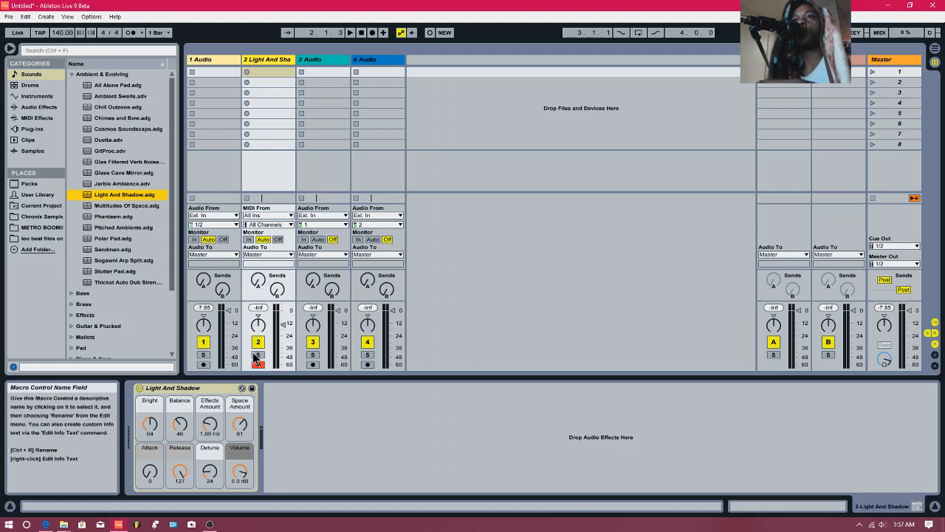
double_click(260, 71)
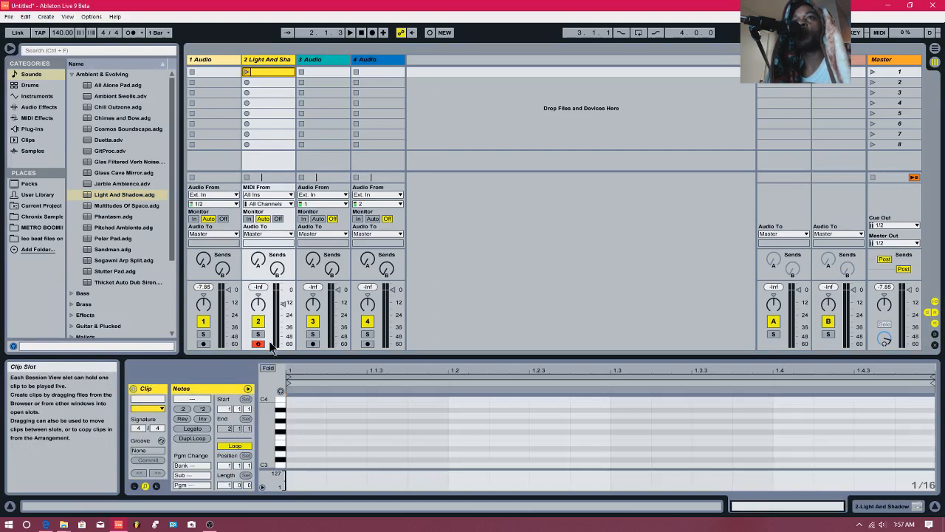
- Draw a one-bar melody of sixteenth notes in the clip on A#2, C#3, F3 and G2
left_click_drag(356, 354, 356, 263)
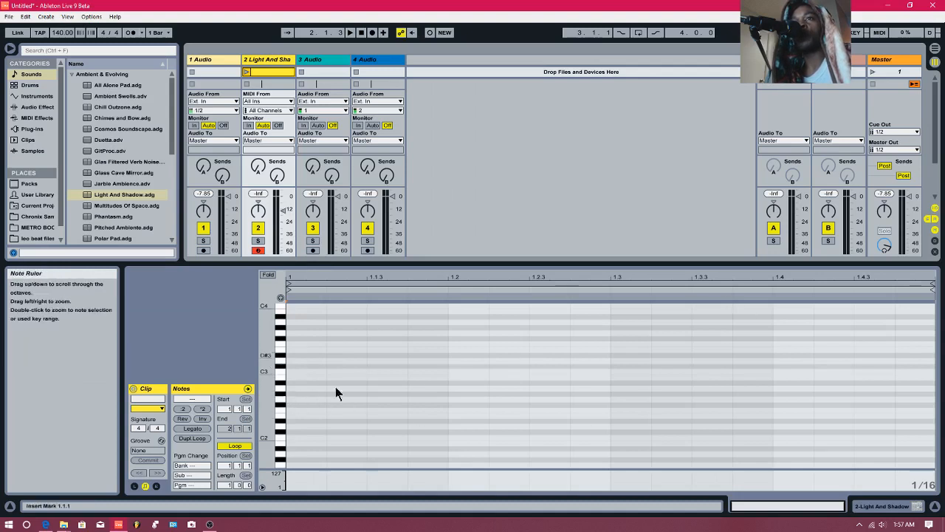
key("b")
mouse_move(345, 381)
left_mouse_down()
mouse_move(446, 322)
mouse_move(477, 332)
left_mouse_up()
left_click(590, 371)
left_click(669, 343)
key("b")
mouse_move(590, 376)
left_mouse_down()
mouse_move(544, 381)
mouse_move(504, 367)
mouse_move(520, 374)
mouse_move(512, 381)
left_mouse_up()
mouse_move(559, 400)
left_mouse_down()
mouse_move(498, 365)
mouse_move(555, 370)
mouse_move(550, 377)
mouse_move(762, 368)
mouse_move(786, 401)
left_mouse_up()
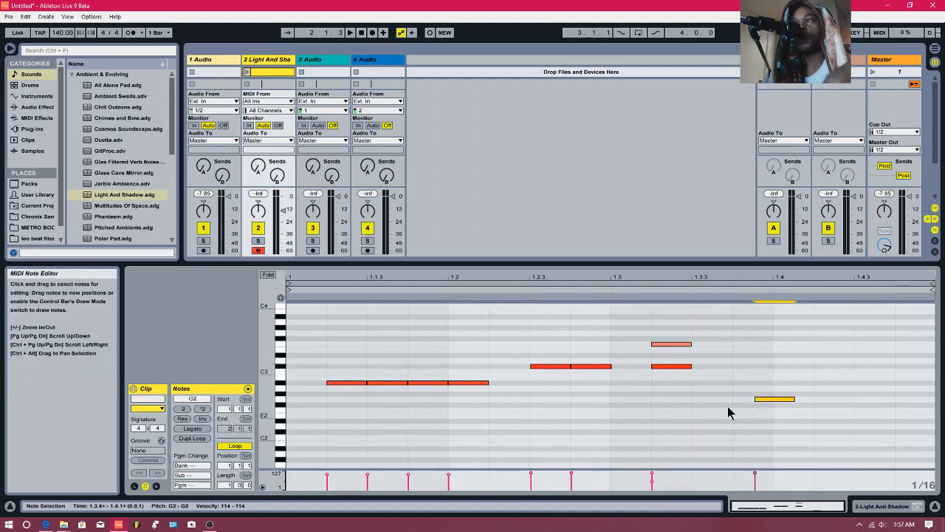
- Transpose the two C#3 notes starting at 1.2.3 down to A#2
left_click_drag(644, 428, 532, 338)
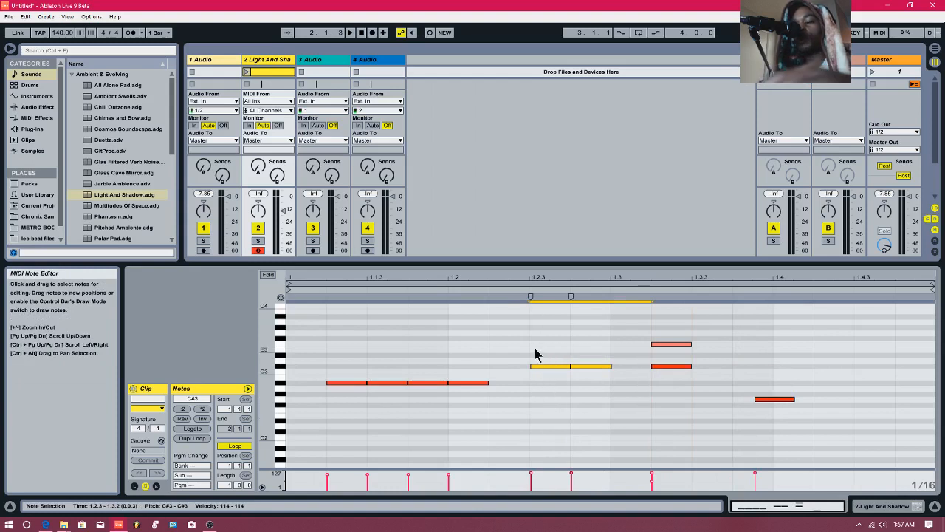
key("Down")
key("Down")
key("Down")
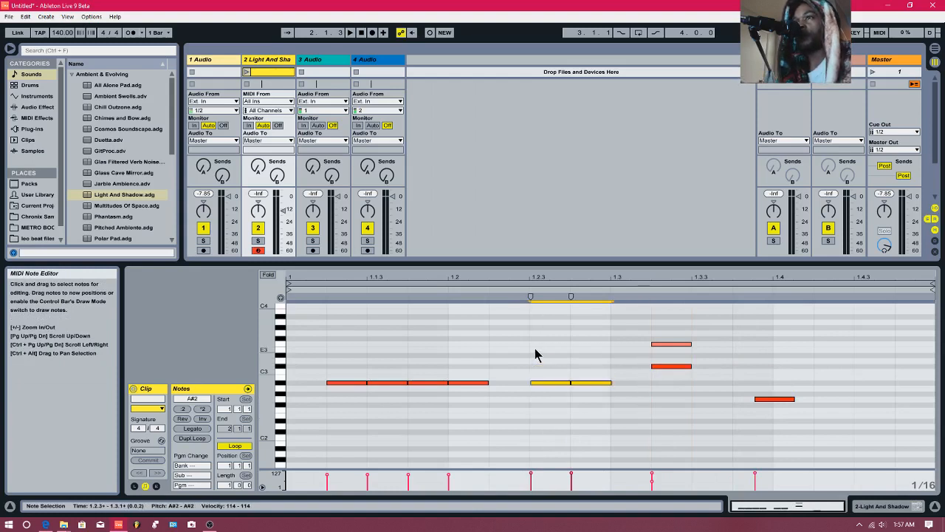
- Try higher pitches such as D#3 for the two selected notes, then return them to A#2
key("Up")
key("Up")
key("Up")
key("Up")
key("Up")
key("Up")
key("Down")
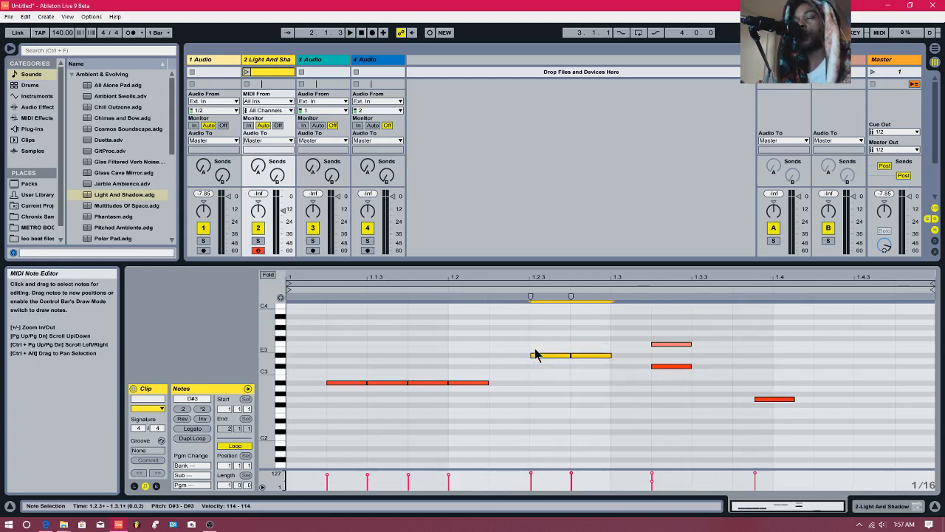
key("Down")
key("Down")
key("Down")
key("Down")
key("Down")
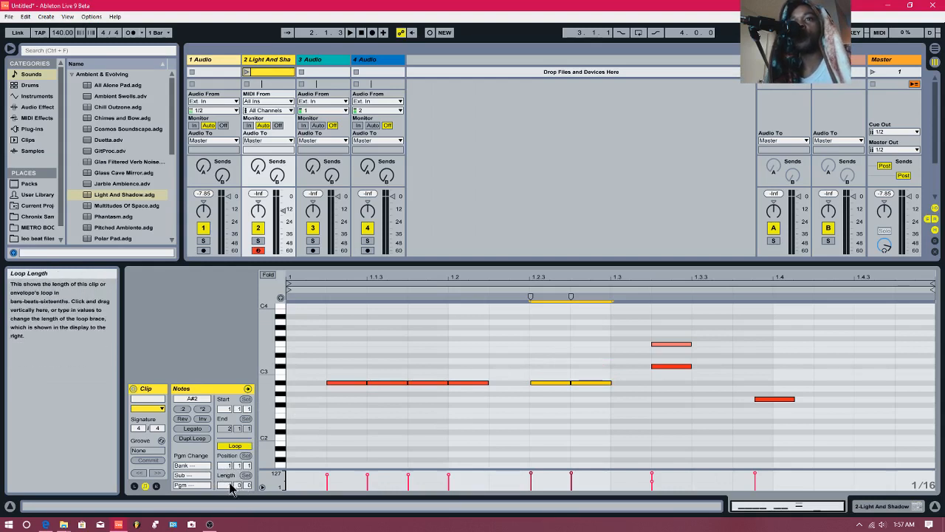
- Set the clip's loop length to 2 bars and extend its end marker to bar 3
left_click_drag(229, 487, 229, 443)
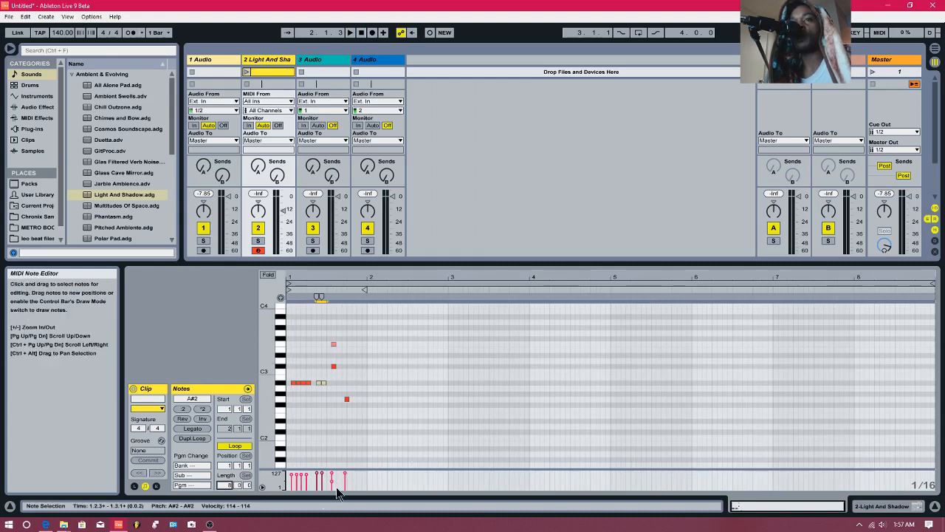
left_click_drag(229, 485, 229, 508)
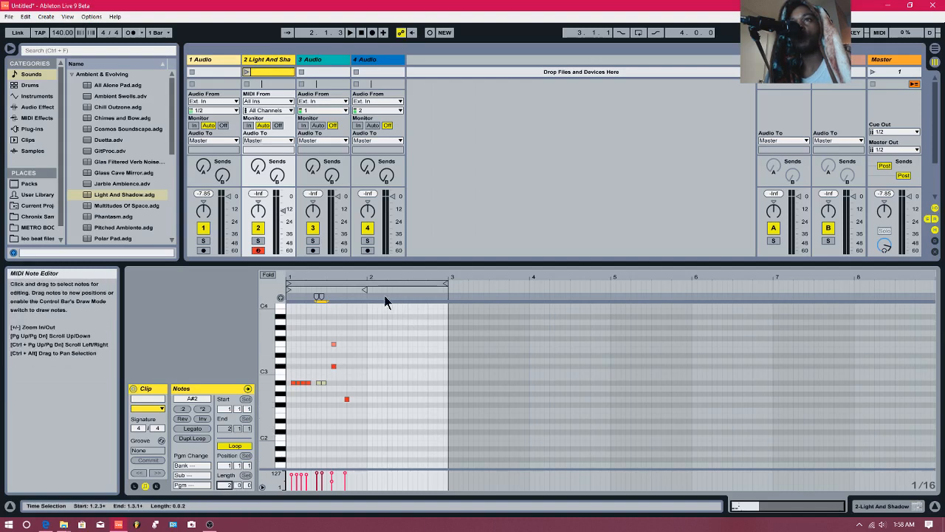
left_click(365, 290)
left_click_drag(364, 290, 446, 290)
- Lower the velocities of the clip's notes to near minimum, except the final G2 note at 108
left_click(358, 430)
left_click_drag(357, 426, 337, 391)
left_click_drag(323, 375, 297, 349)
left_click_drag(365, 406, 264, 340)
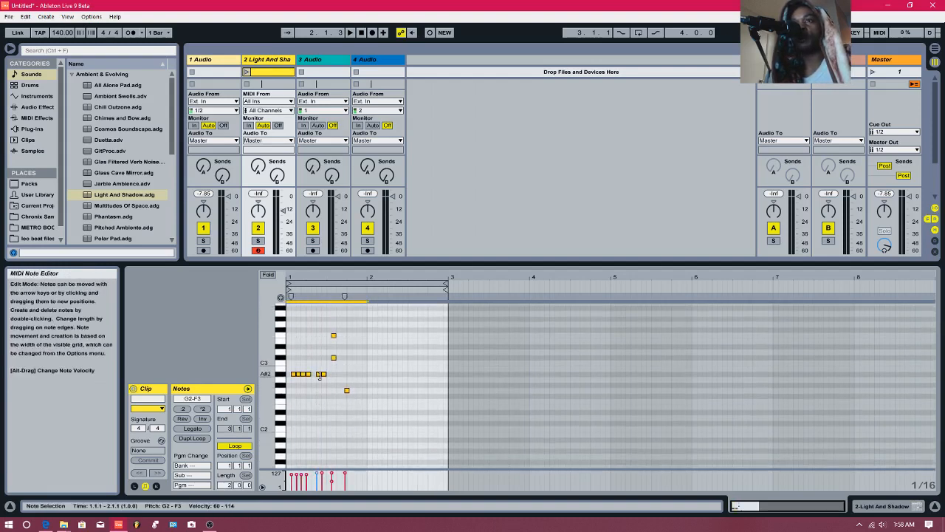
mouse_move(345, 477)
left_mouse_down()
mouse_move(345, 487)
mouse_move(345, 474)
left_mouse_up()
left_click(344, 458)
left_click(348, 475)
left_click(333, 486)
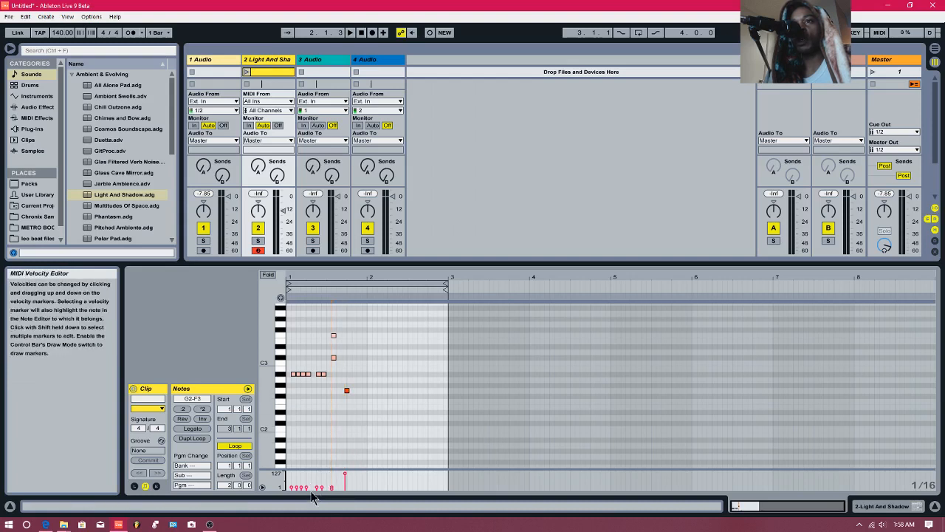
- Set the velocity of the A#2 note at 1.2.3 to 88 and play the clip
left_click(318, 487)
left_click_drag(317, 487, 317, 476)
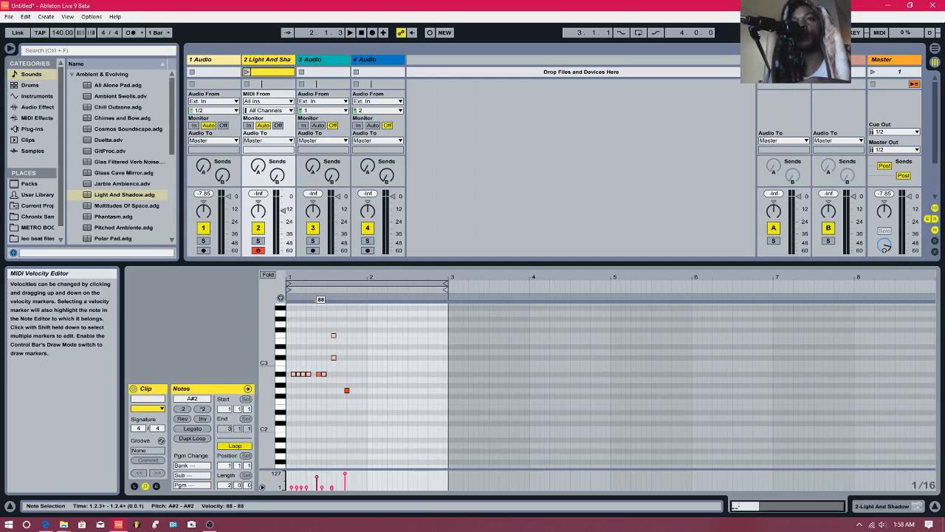
left_click_drag(370, 405, 295, 324)
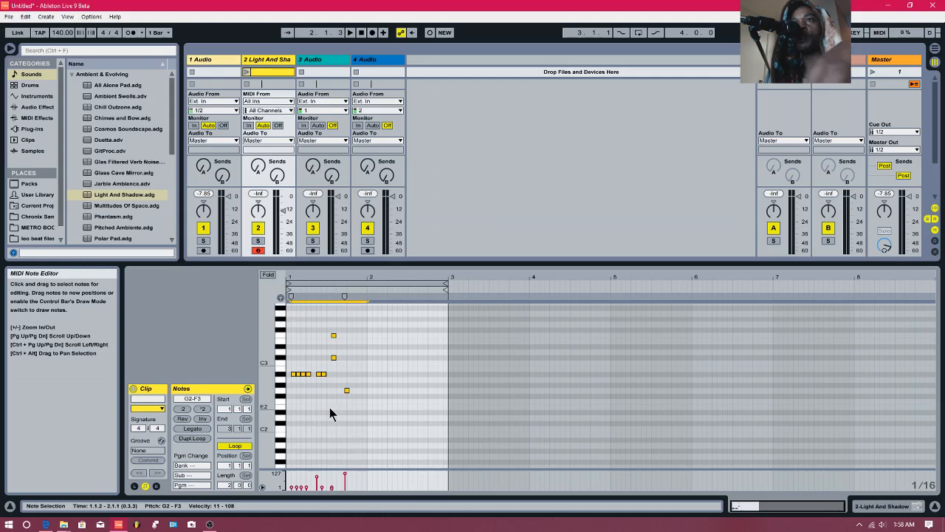
left_click(247, 73)
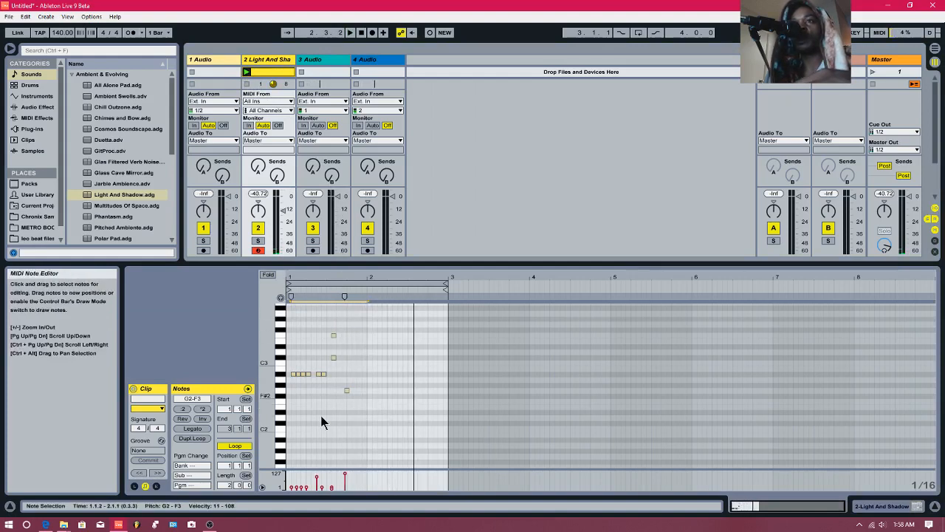
- Raise the velocity of all notes in the clip to 127
left_click_drag(383, 435, 288, 327)
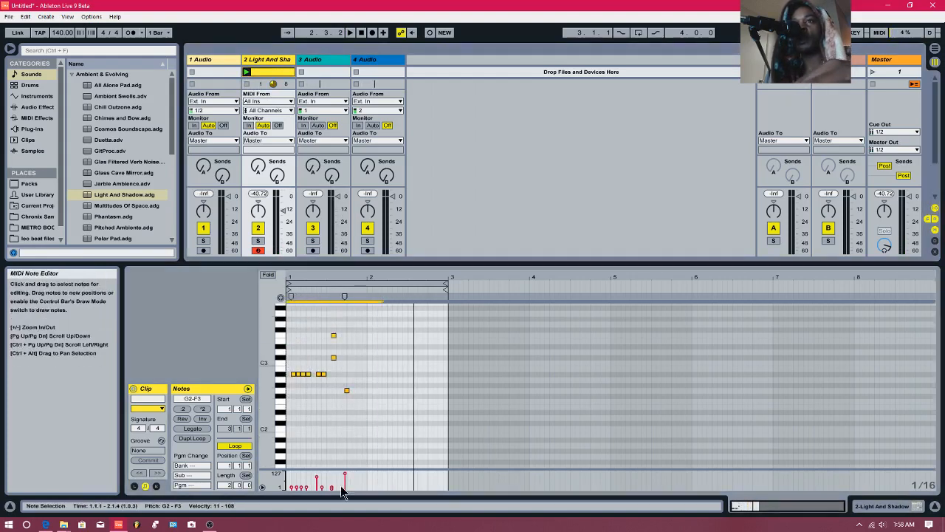
left_click_drag(332, 493, 334, 428)
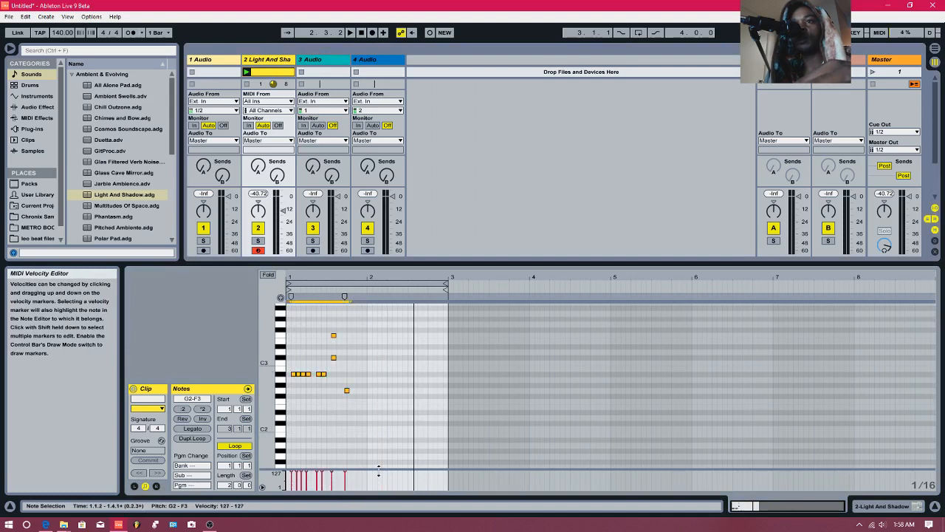
left_click_drag(387, 465, 275, 325)
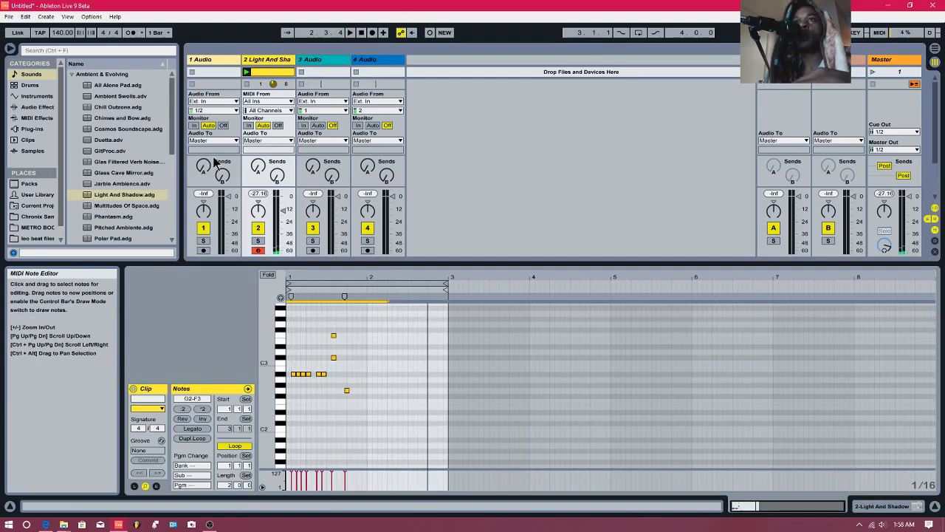
- Duplicate the 4 Audio track repeatedly until the set has eight tracks
left_click_drag(319, 264, 304, 336)
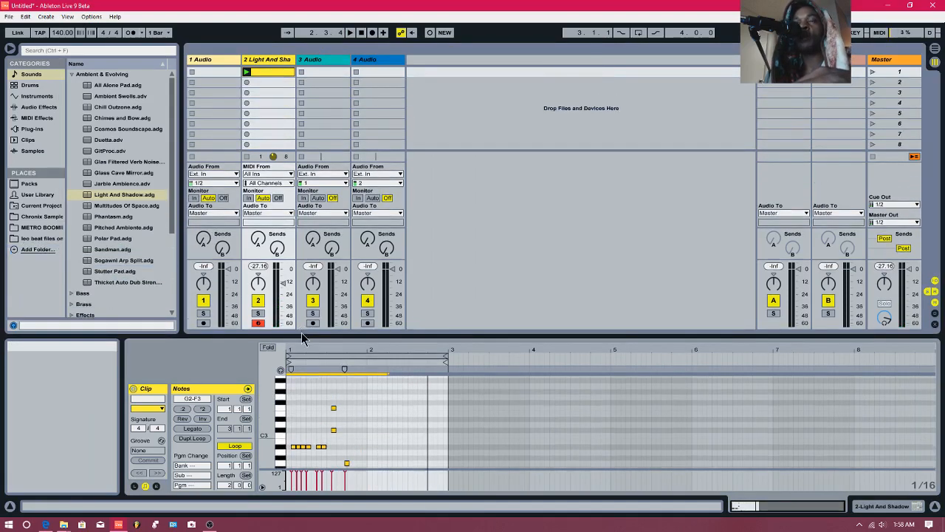
left_click(373, 62)
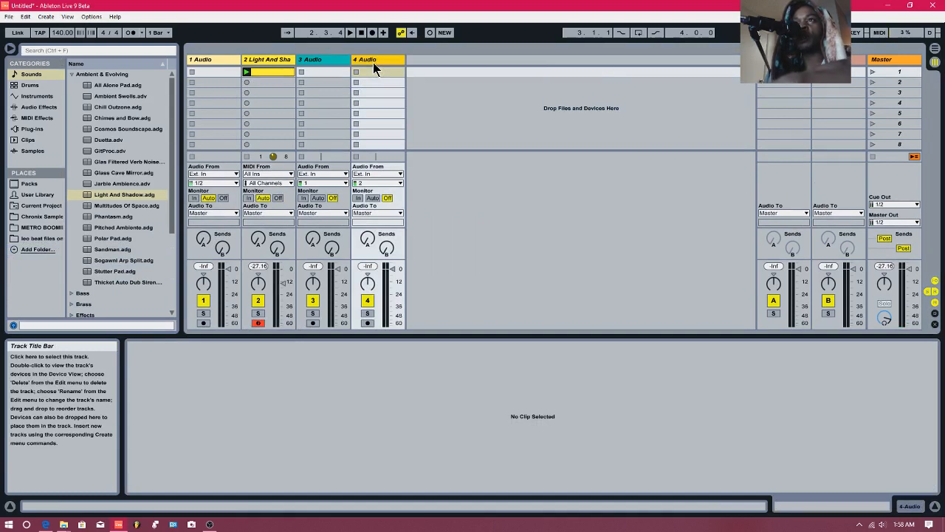
key("ctrl+d")
key("ctrl+d")
key("ctrl+d")
key("ctrl+d")
key("ctrl+d")
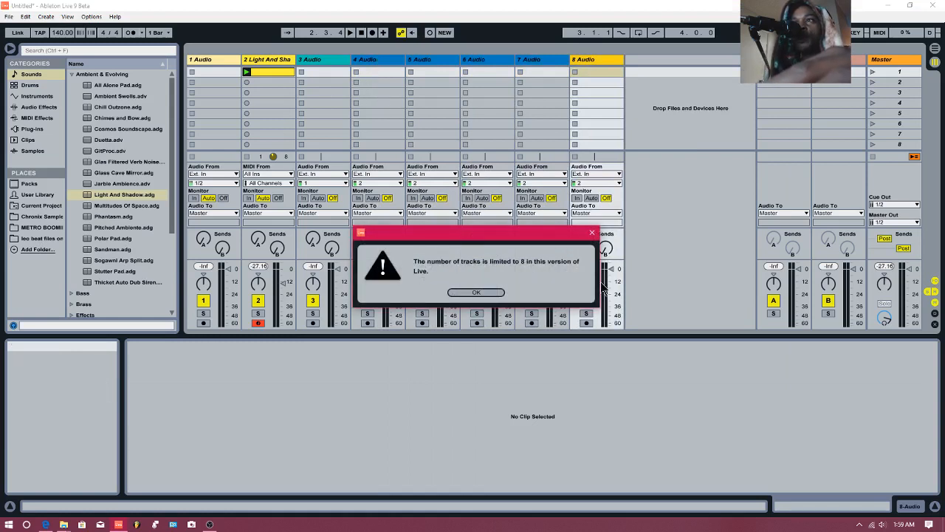
left_click(488, 293)
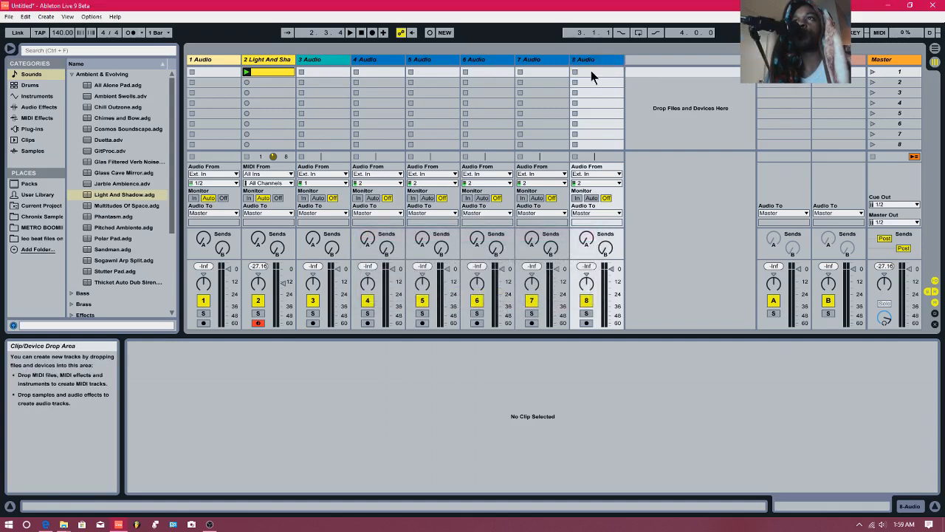
- Remove the duplicated audio tracks 5 to 8
key("Delete")
key("Delete")
key("Delete")
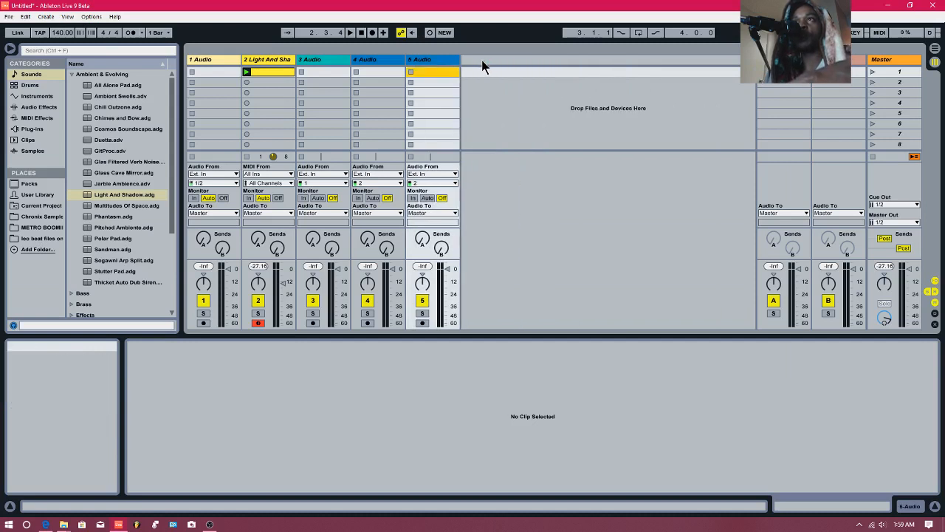
key("Delete")
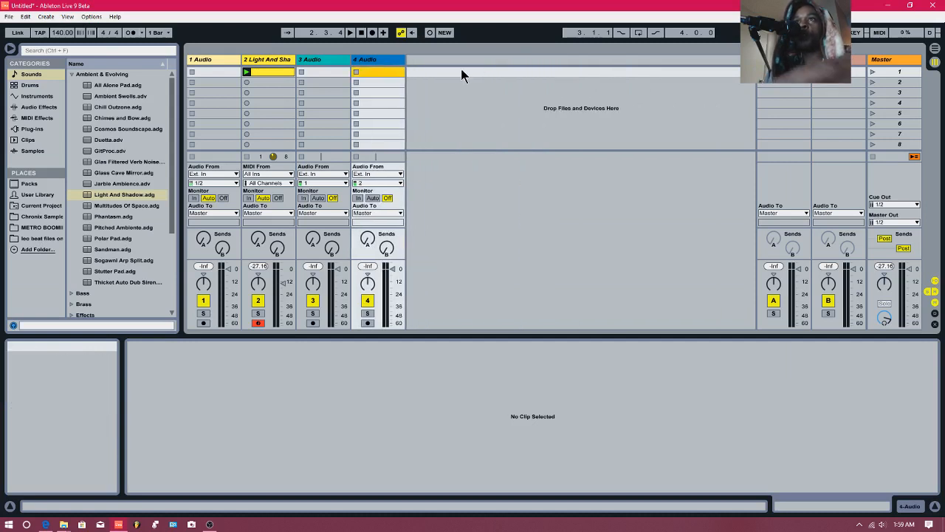
- Reopen the Light And Shadow clip on track 2 to review its notes
left_click(270, 72)
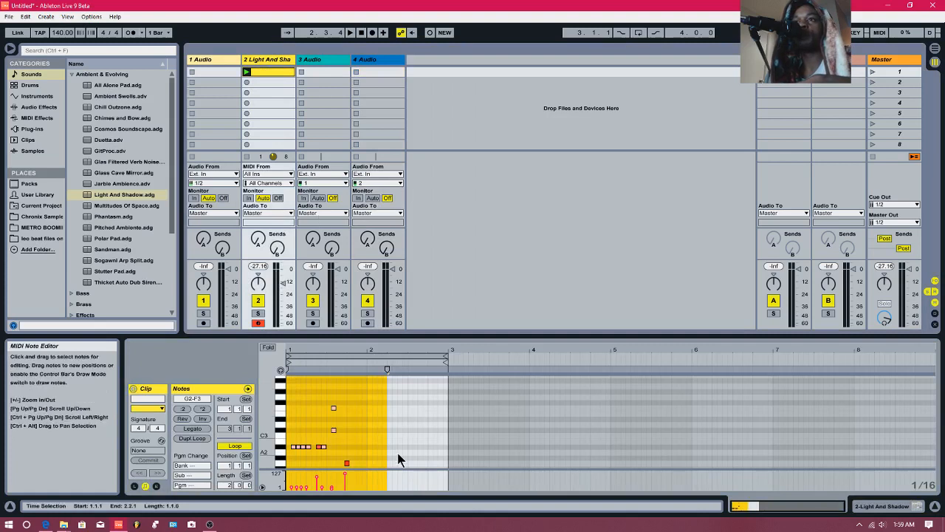
left_click(391, 461)
key("shift+Left")
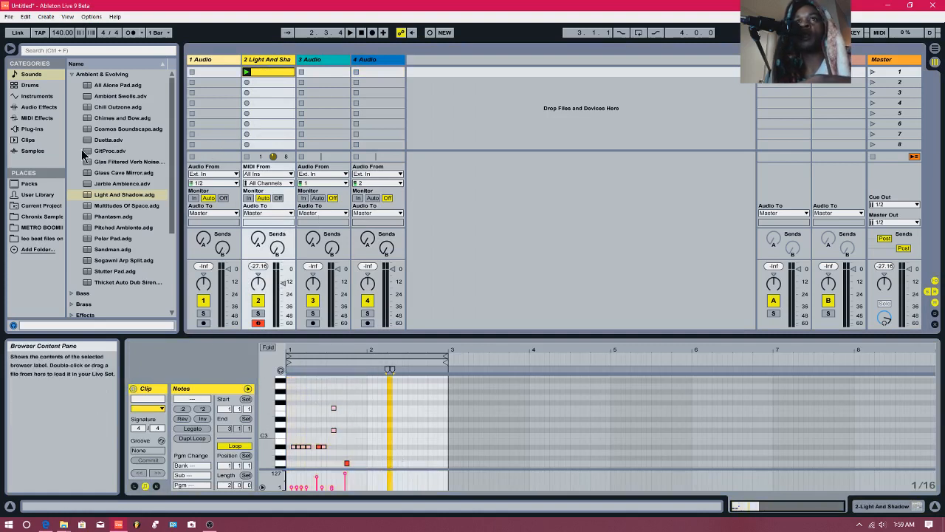
- Load an empty Drum Rack from the instruments onto a new track after 4 Audio, and shift its pad view to G#3 through B4
left_click(28, 87)
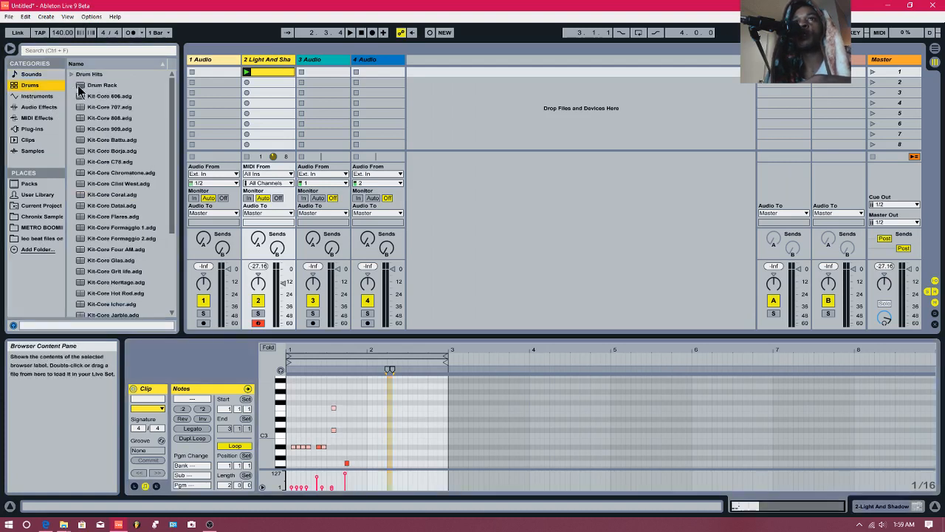
left_click(71, 75)
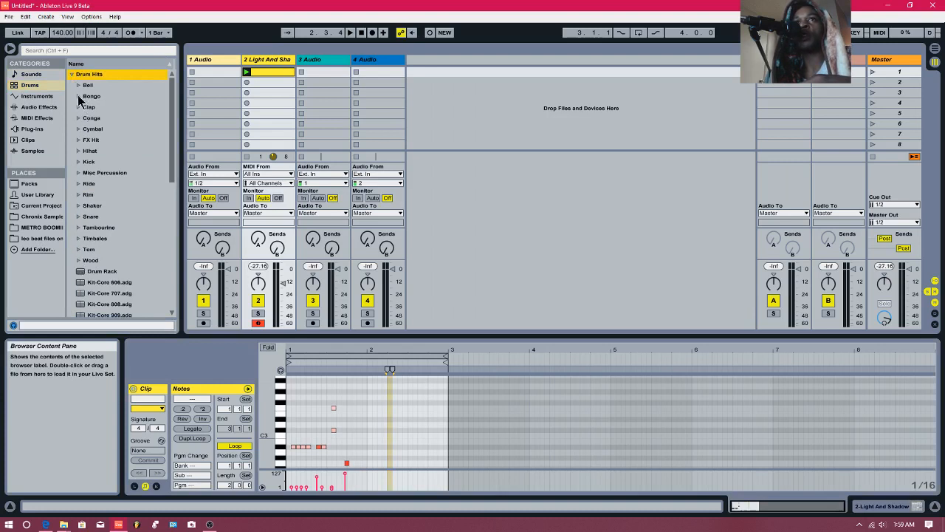
left_click(36, 96)
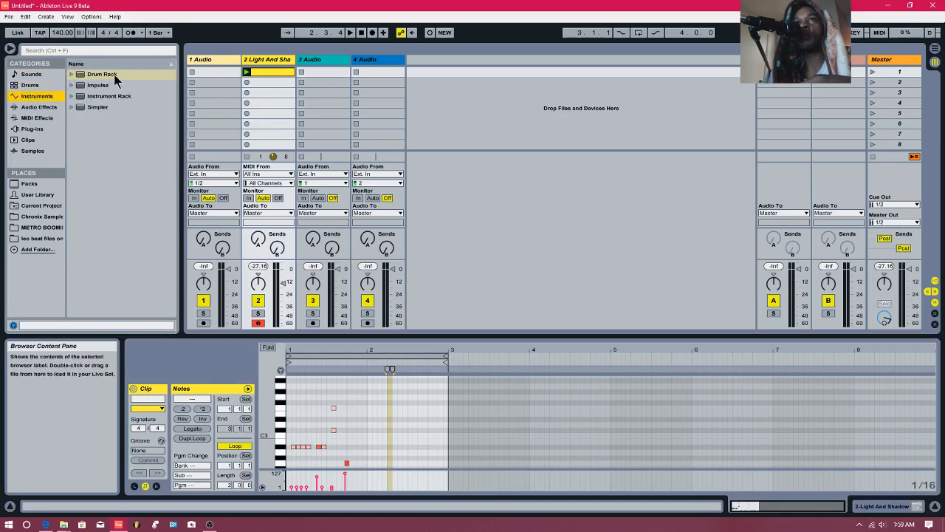
left_click(72, 97)
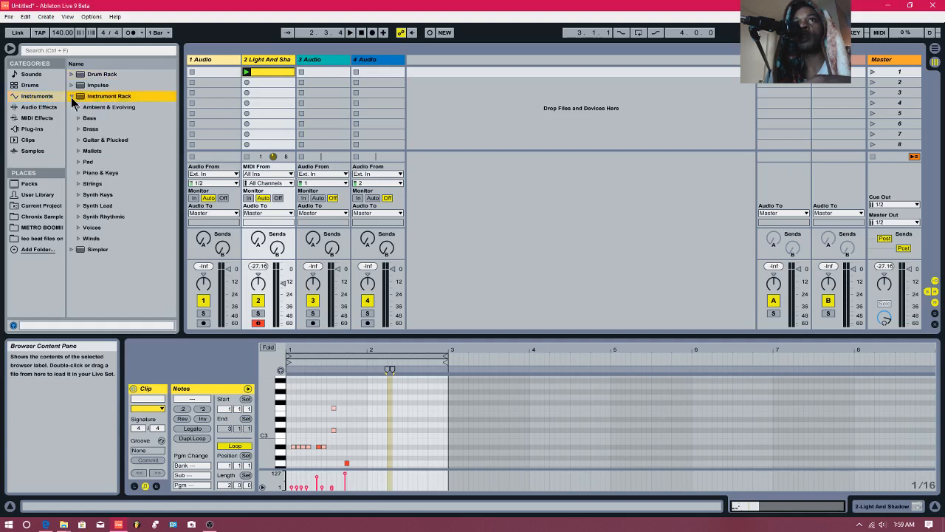
left_click(74, 251)
left_click(107, 75)
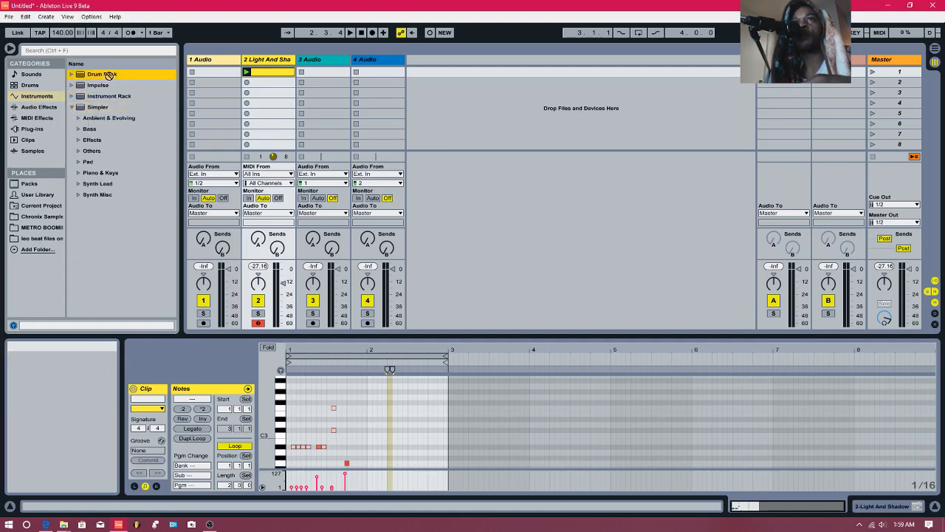
left_click_drag(262, 69, 420, 77)
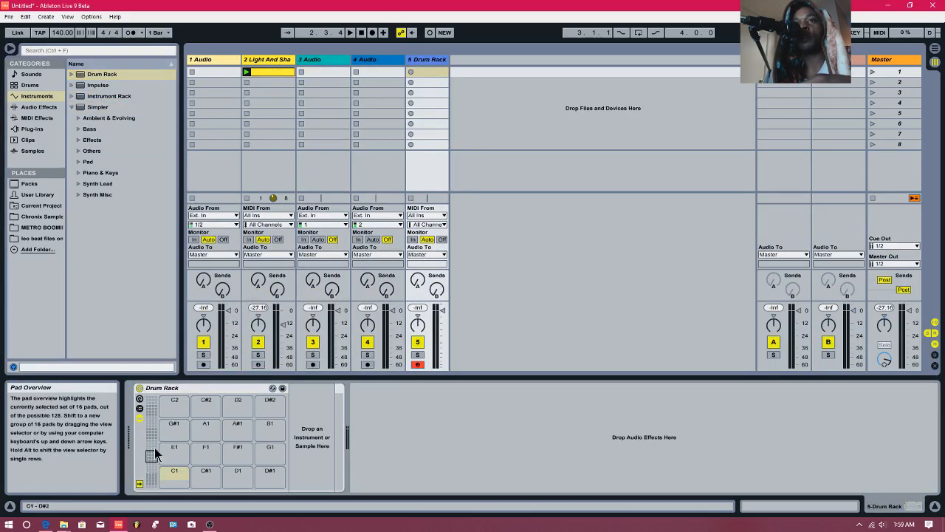
left_click_drag(154, 454, 153, 403)
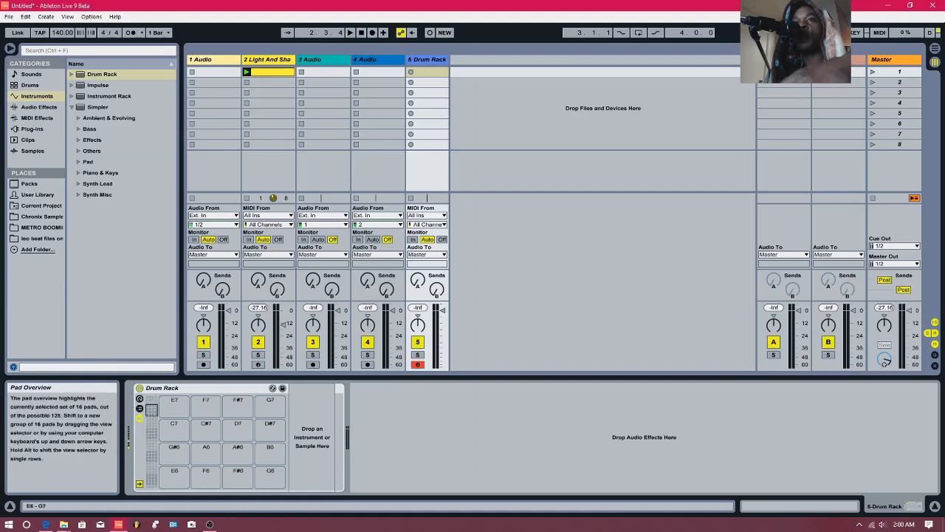
left_click_drag(150, 405, 151, 432)
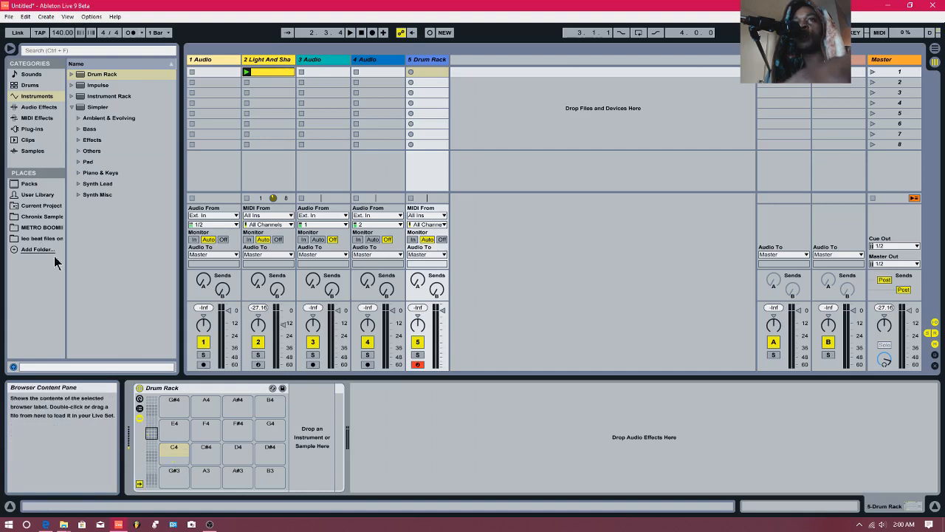
- Search the samples for "kick" and load Kick 70s 4.wav onto the Drum Rack's C4 pad
left_click(29, 241)
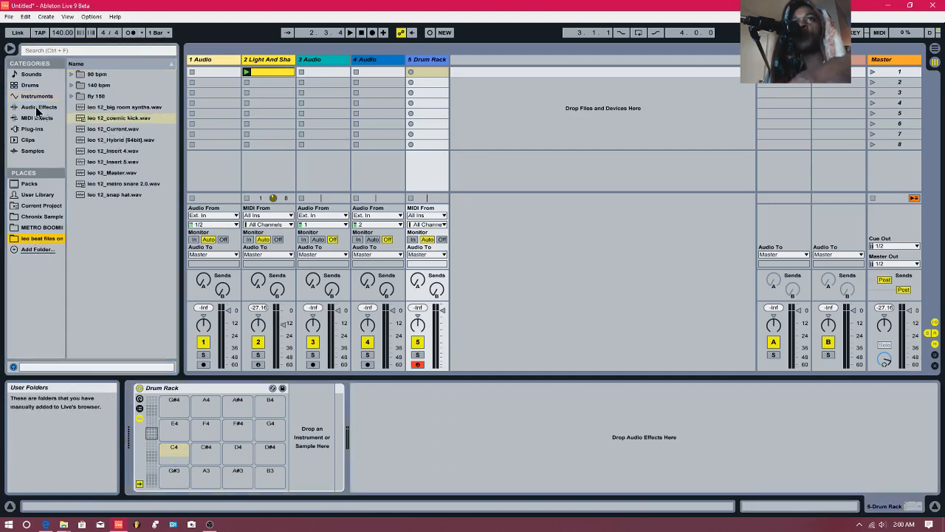
left_click(38, 152)
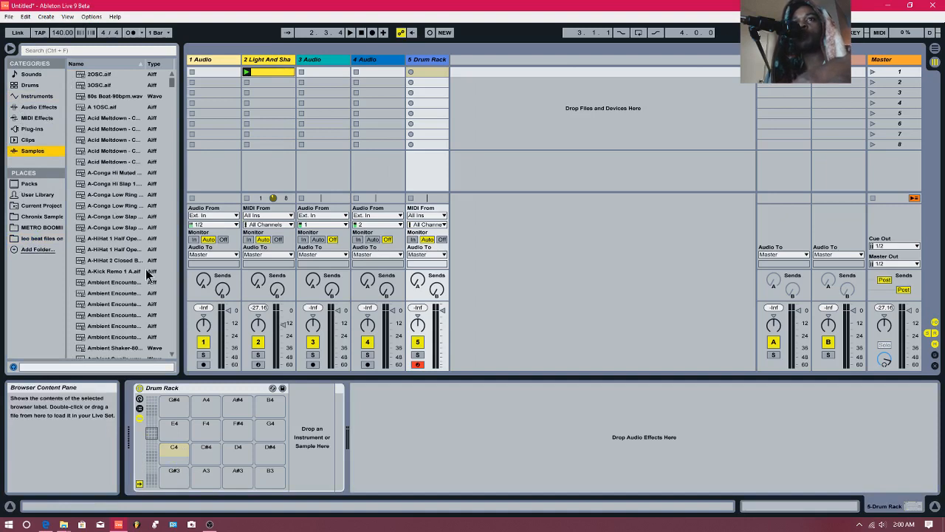
scroll(133, 276, "down", 6)
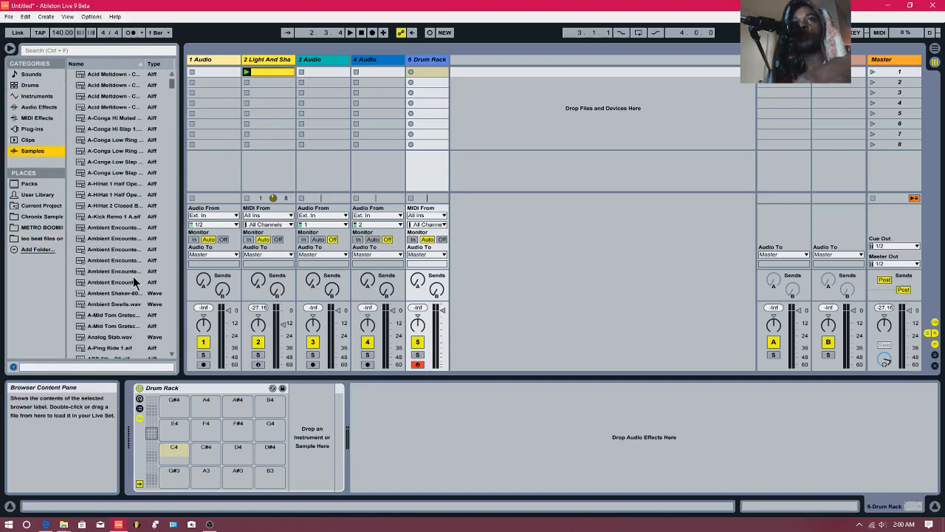
left_click(41, 50)
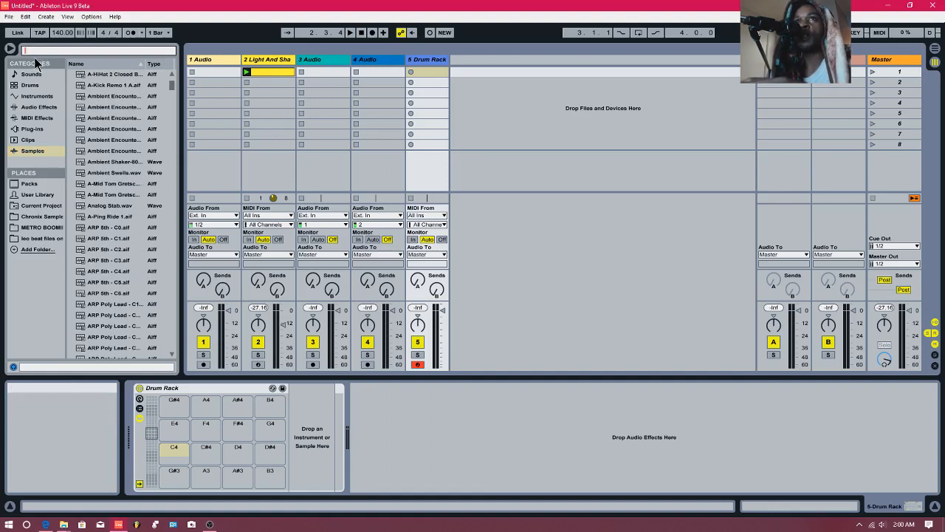
type("kick")
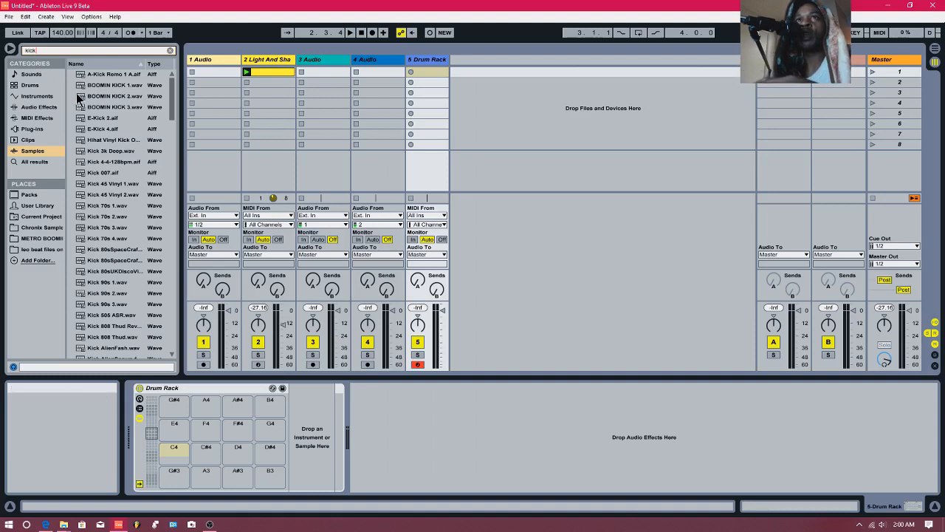
left_click(112, 240)
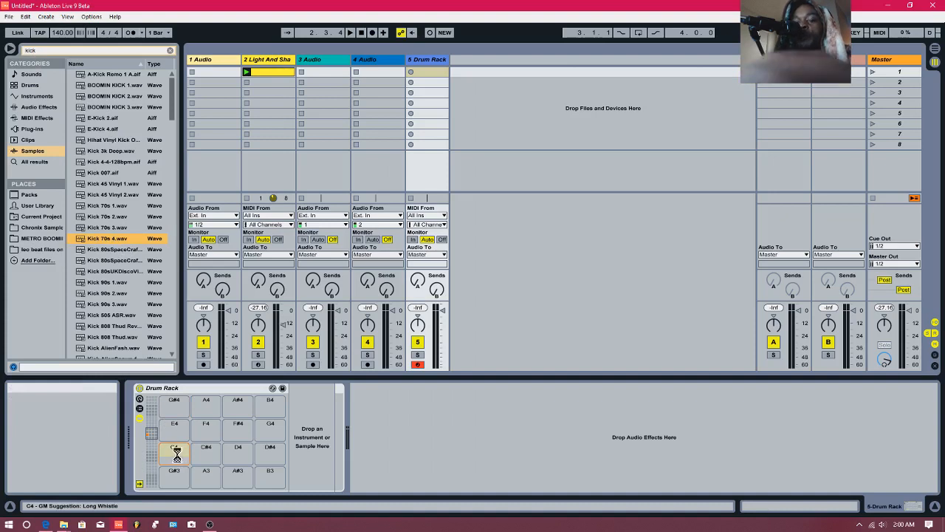
left_click_drag(176, 453, 176, 453)
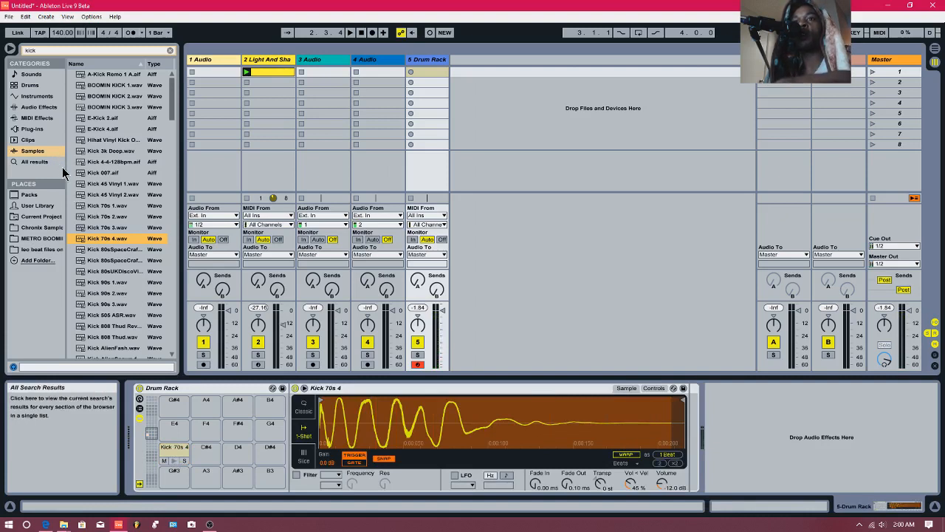
- Load the Hihat Vinyl Kick Open sample onto the D4 pad and create an empty clip in the Drum Rack track's first slot
key("s")
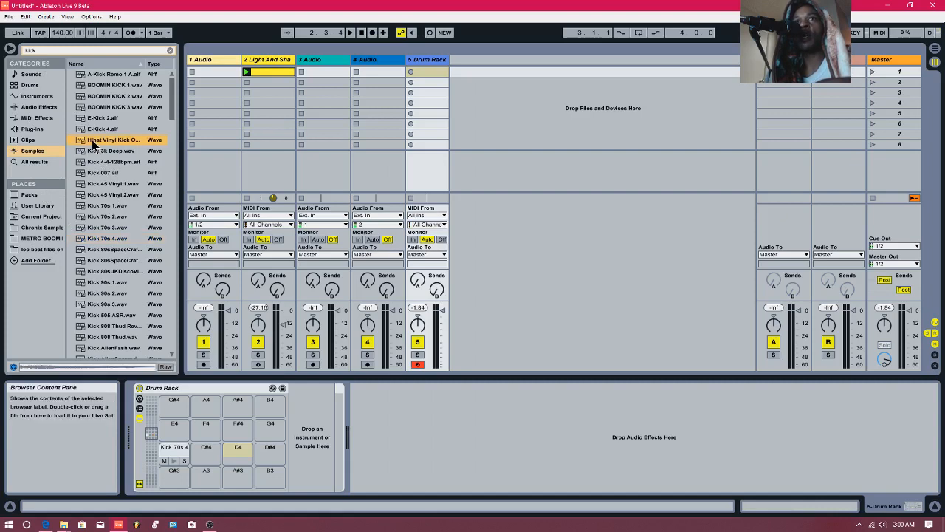
left_click_drag(158, 253, 244, 452)
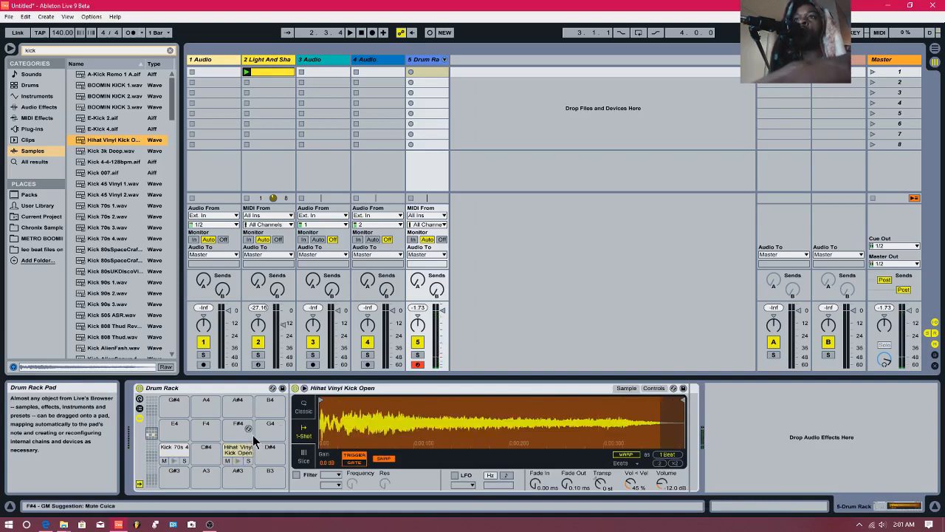
double_click(425, 72)
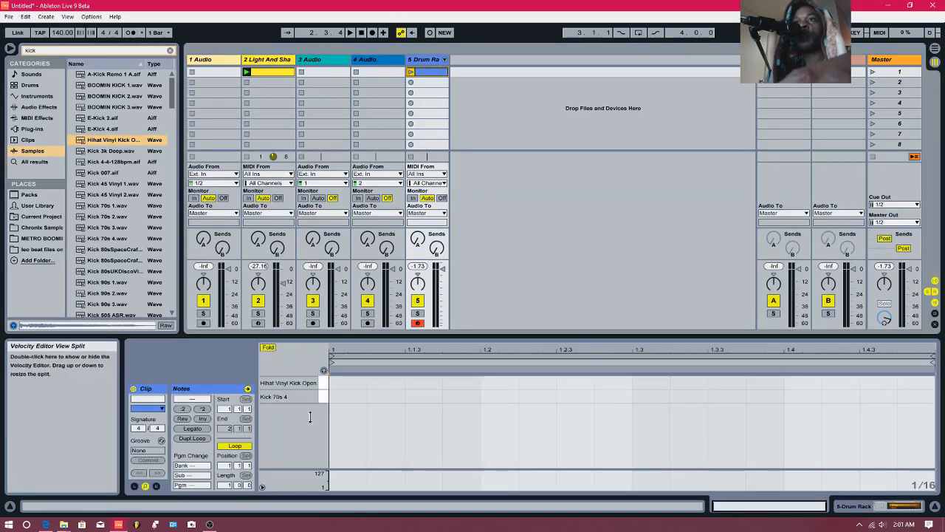
- Add Hihat Vinyl Kick Open notes at 1.1, 1.2, 1.3 and 1.3.4, plus one Kick 70s 4 note at 1.2
double_click(350, 383)
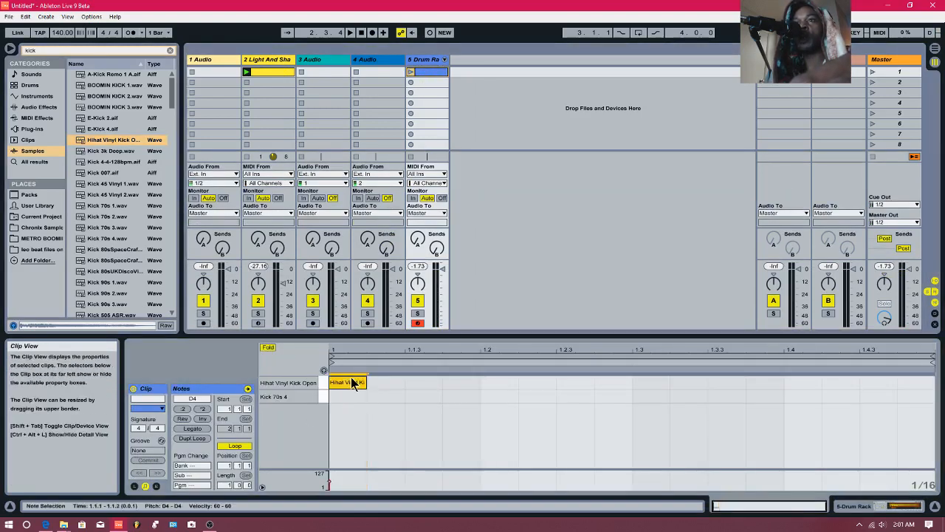
double_click(487, 382)
double_click(640, 381)
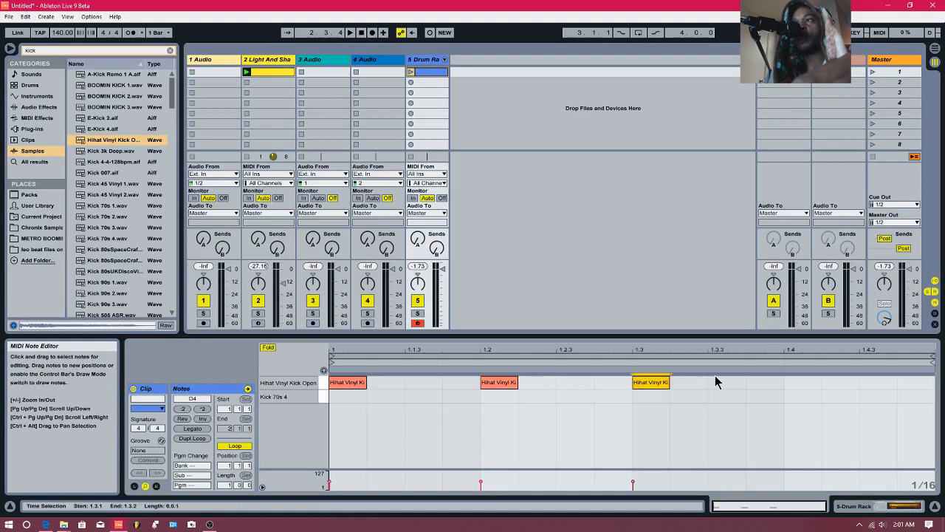
double_click(777, 382)
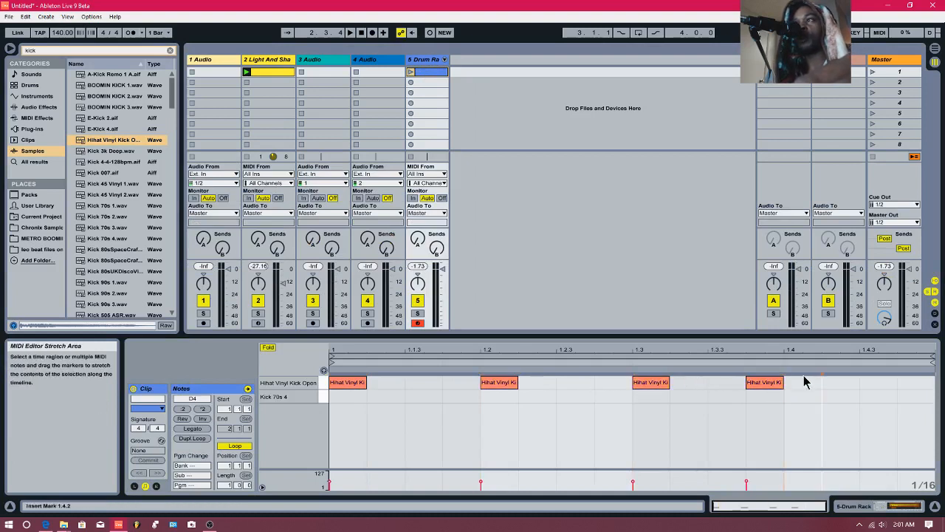
left_click(804, 381)
left_click(494, 410)
double_click(493, 397)
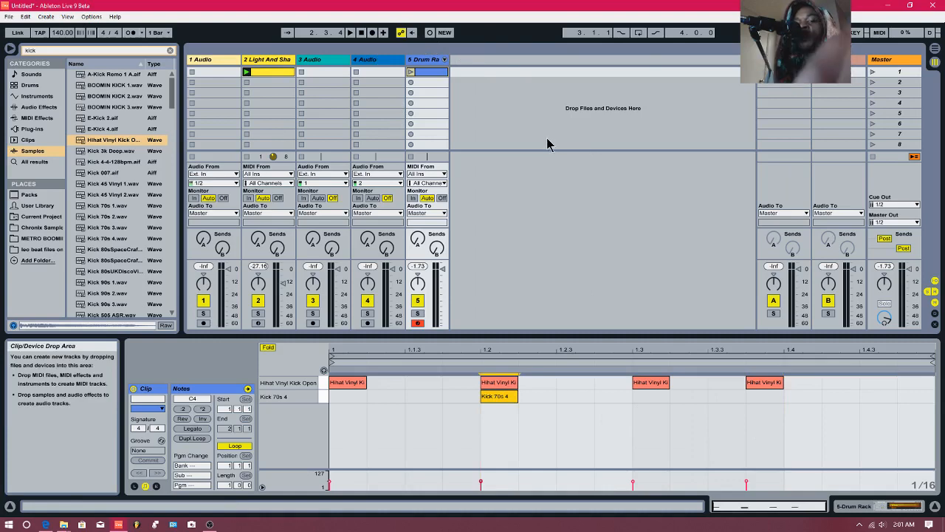
- Compare the Arrangement View with the Session View, and launch the drum clip from the Session View
key("Tab")
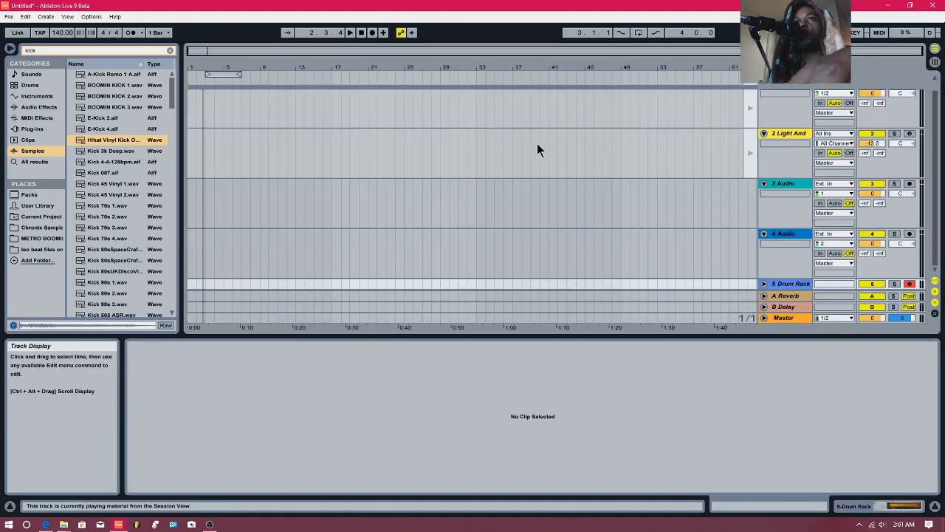
key("Tab")
key("Tab")
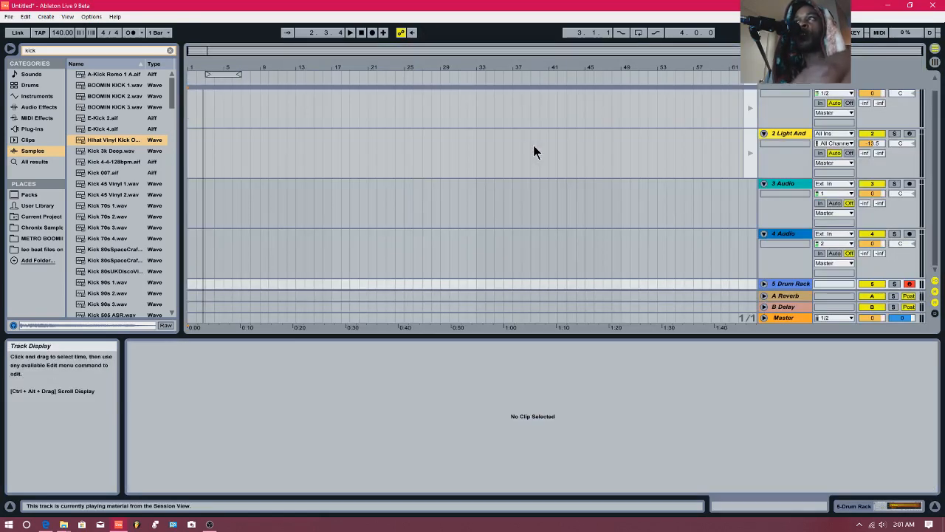
key("Tab")
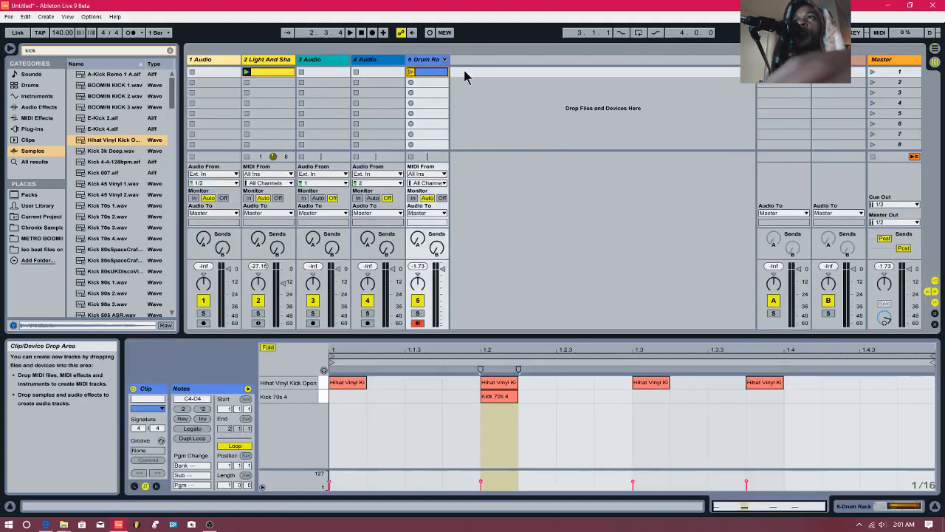
left_click(410, 72)
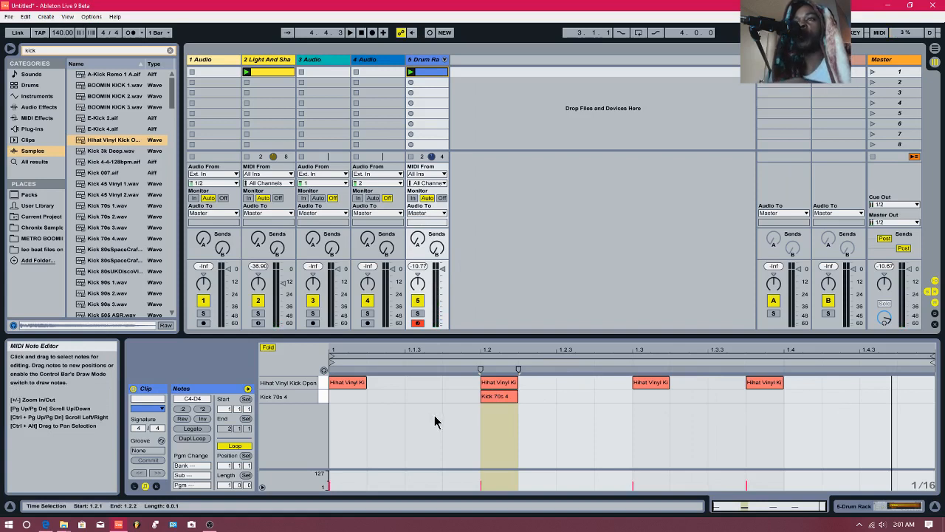
- Draw consecutive Kick 70s 4 notes from 1.3.2 through 1.3.4 and from 1.1.2 through 1.2.4 in Draw Mode
key("b")
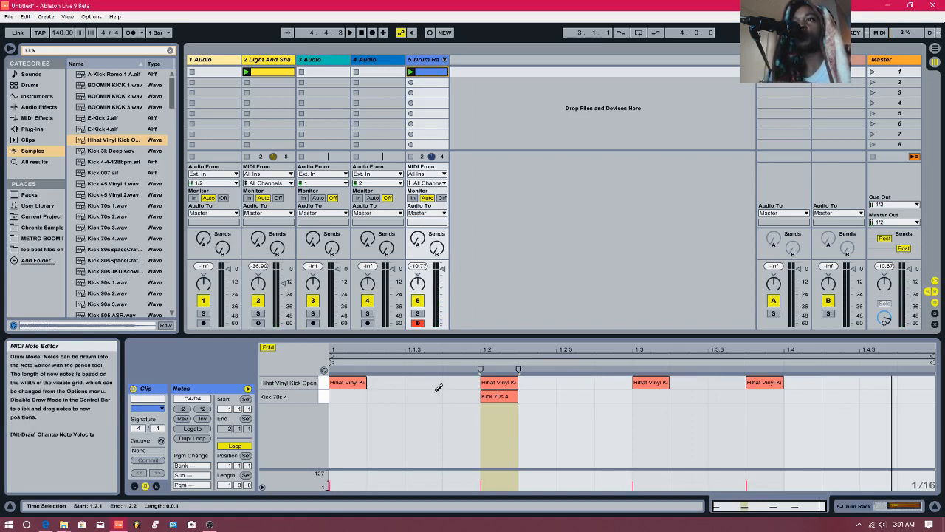
mouse_move(438, 397)
left_mouse_down()
mouse_move(369, 397)
mouse_move(785, 395)
left_mouse_up()
key("b")
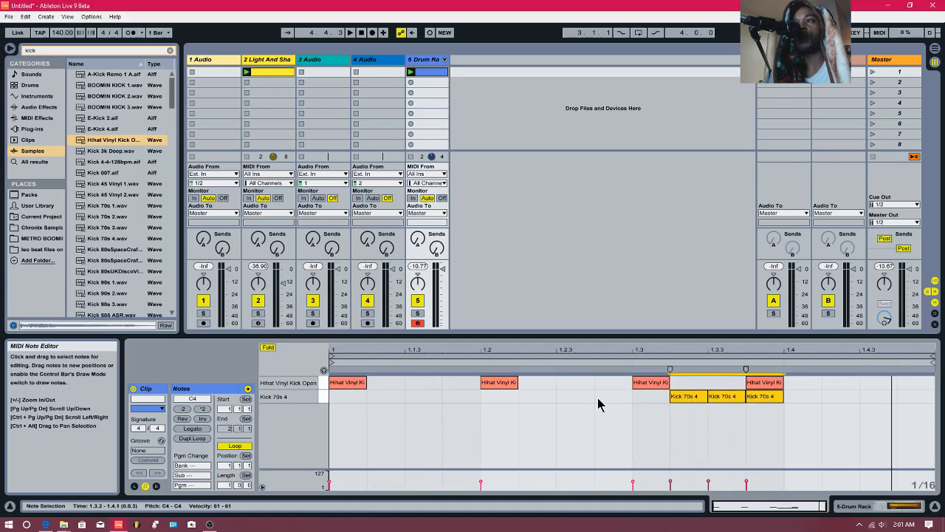
key("b")
mouse_move(599, 400)
left_mouse_down()
mouse_move(373, 398)
mouse_move(399, 399)
left_mouse_up()
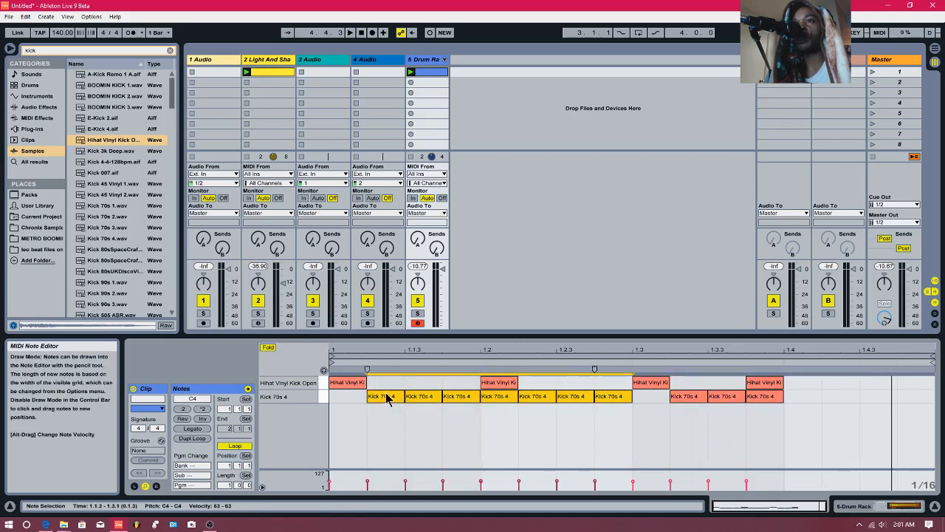
- Leave Draw Mode, move the seven selected Kick 70s 4 notes to start at 1.3, and play the set
key("b")
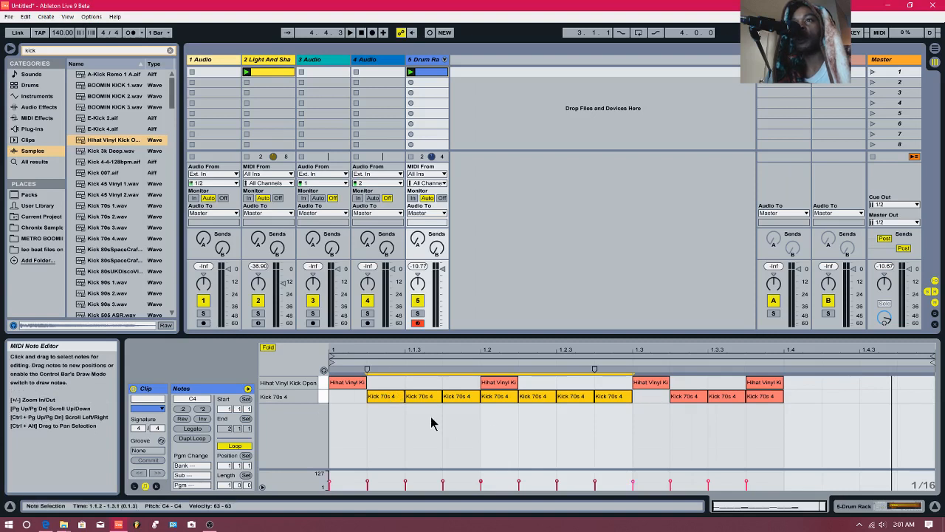
left_click_drag(390, 399, 669, 416)
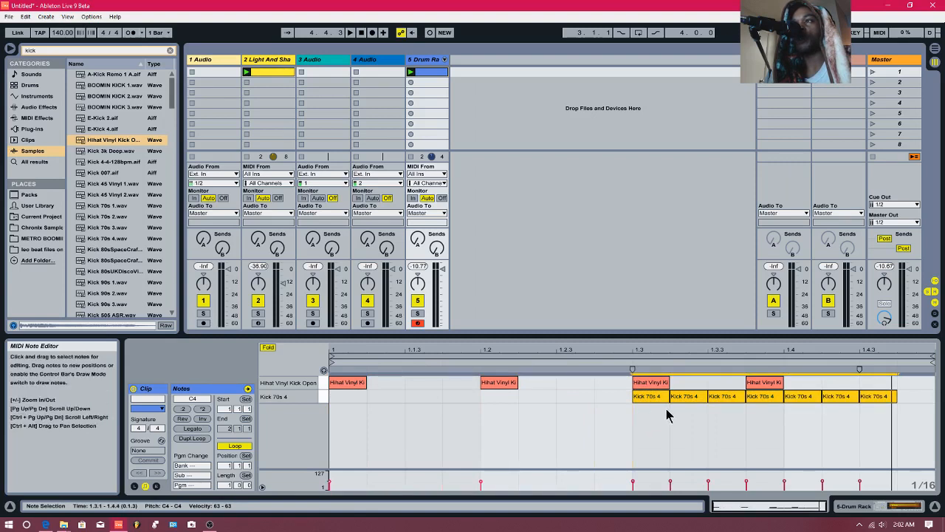
key("space")
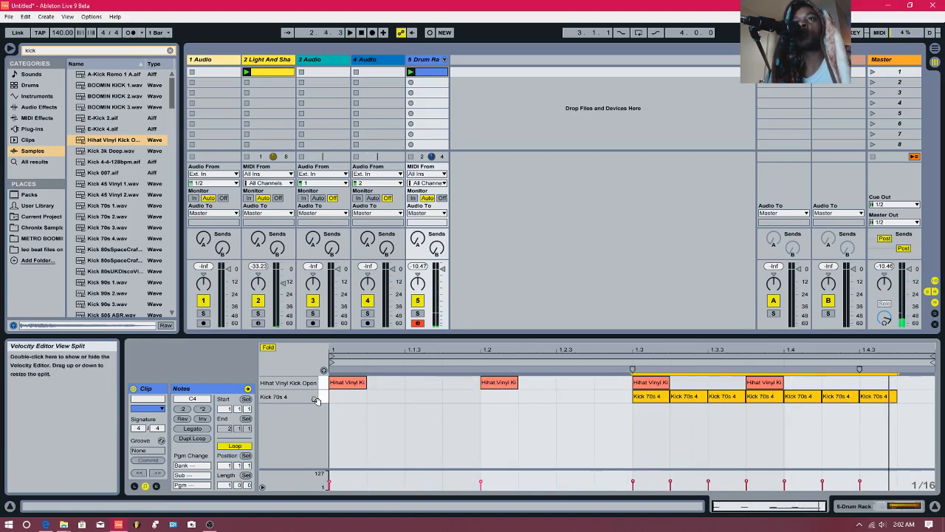
- Show the Drum Rack track's devices in place of the clip's note editor
right_click(432, 61)
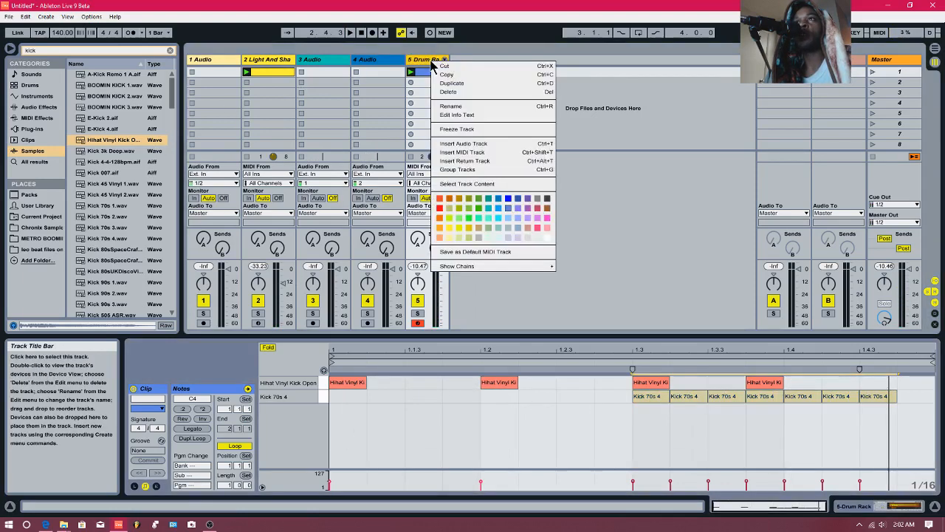
left_click(421, 60)
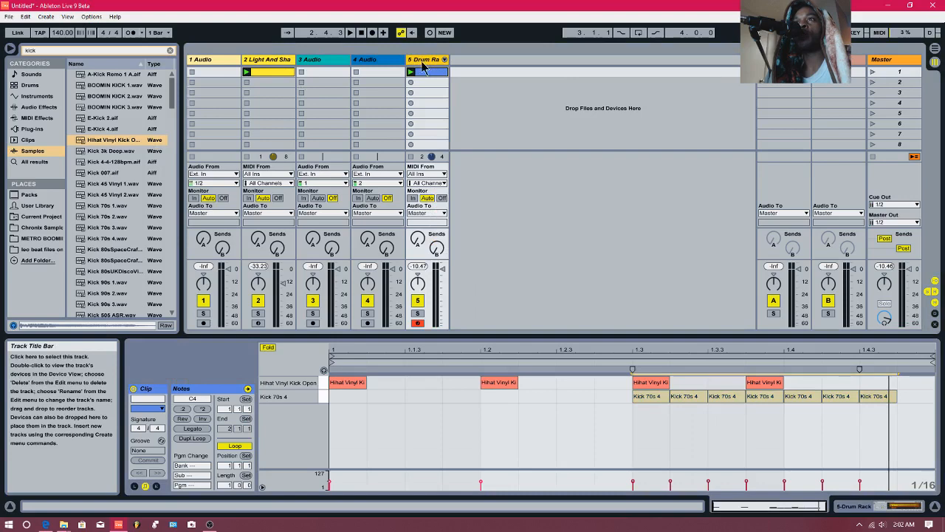
left_click(902, 505)
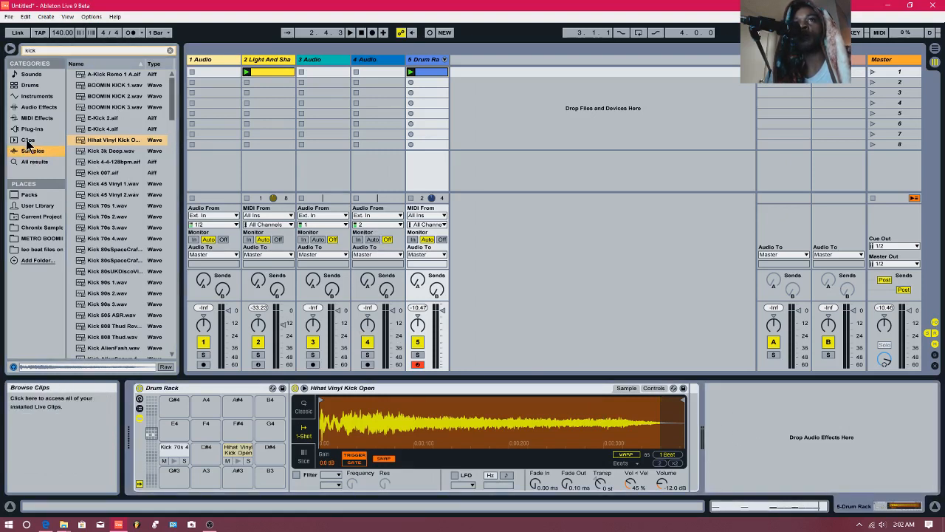
- Audition kick samples such as Kick 505 ASR.wav in the browser and look through the remaining kick results
key("Down")
key("Down")
key("Down")
left_click(130, 319)
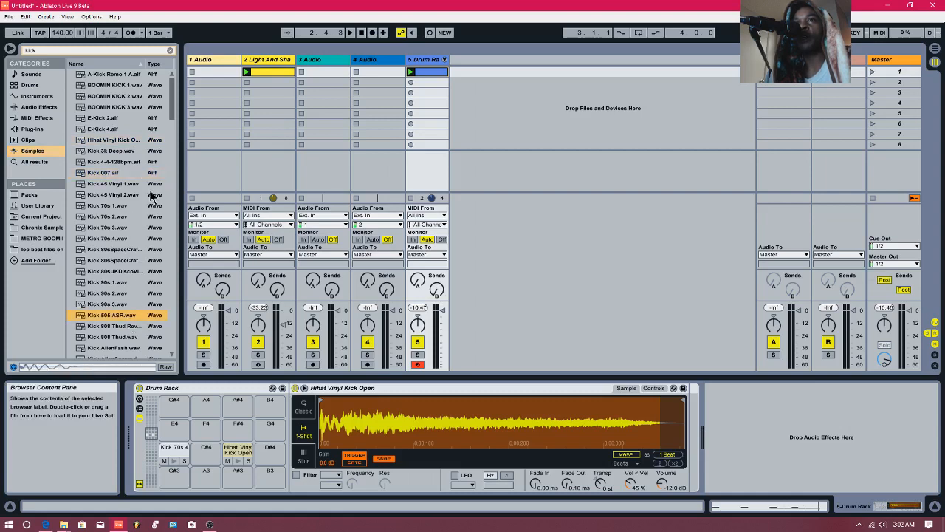
scroll(173, 115, "down", 7)
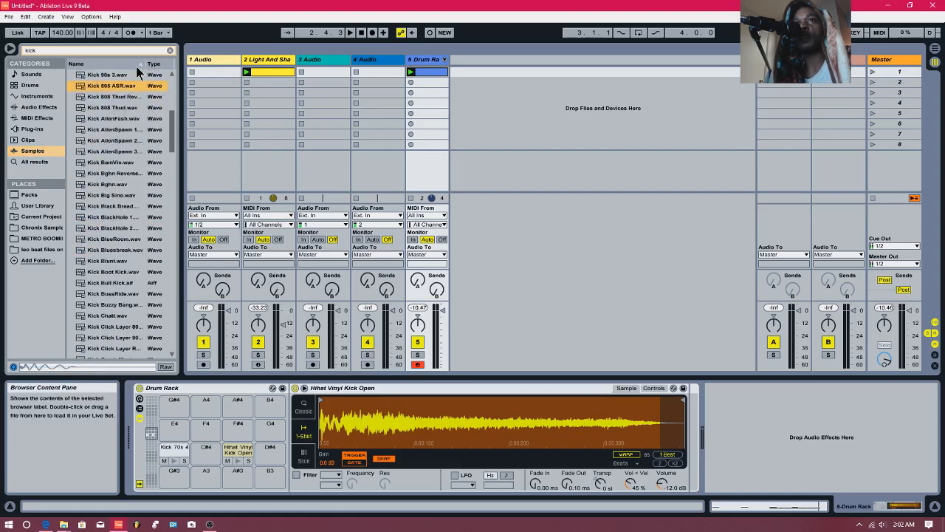
- Search the samples for "snare" and preview the two A-Snare Ludwig 1 samples
left_click(170, 50)
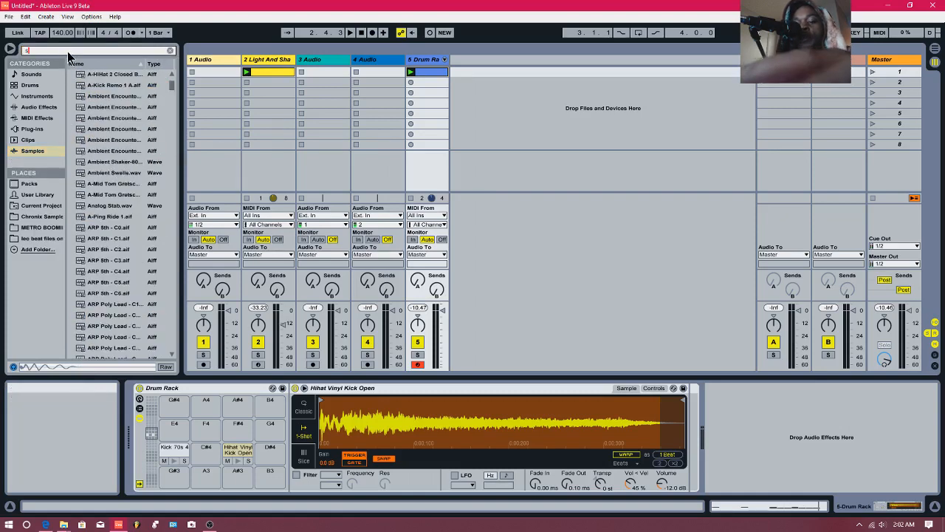
type("snare")
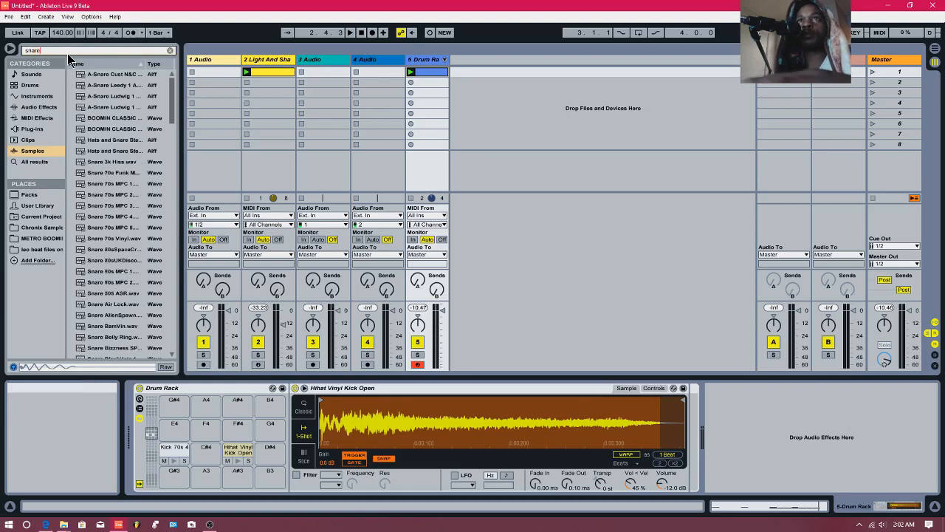
left_click(95, 98)
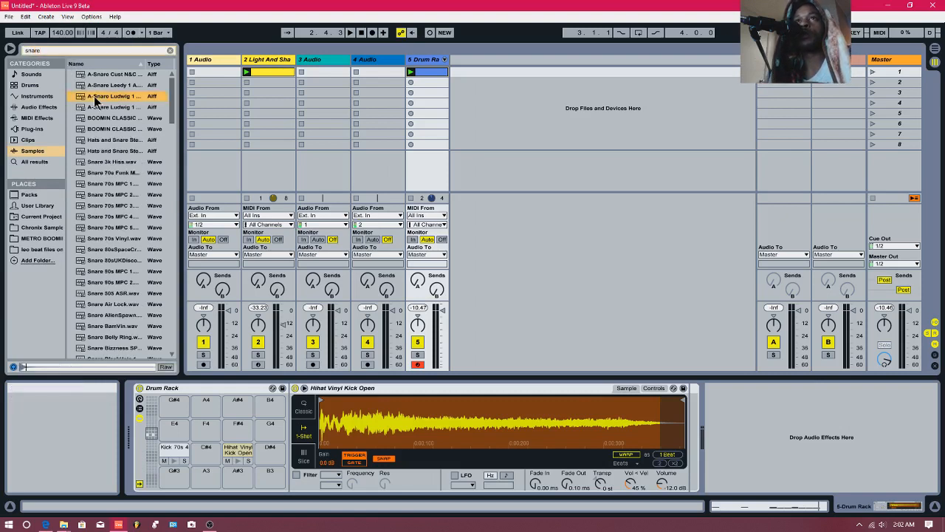
left_click(98, 108)
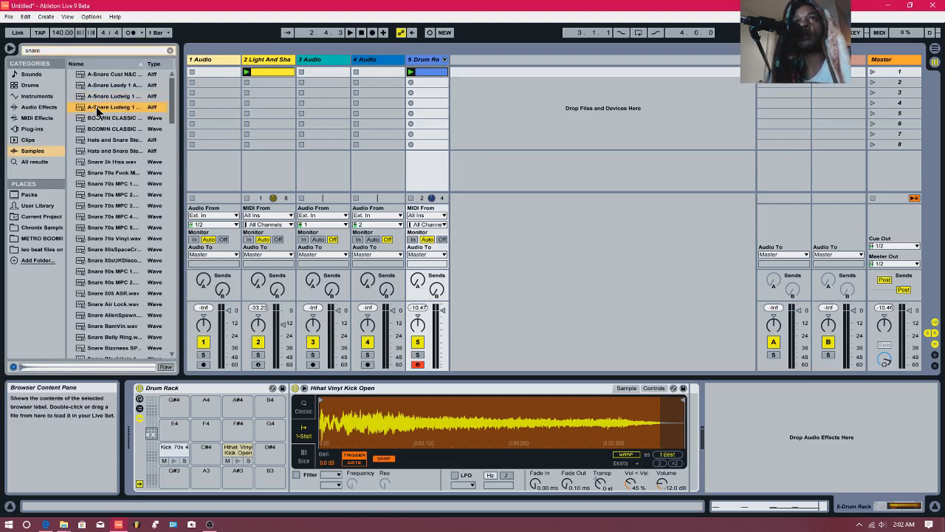
- Load the A-Snare Ludwig 1 X-Stick sample onto the Drum Rack's E4 pad and audition it against the Kick 70s 4 pad
left_click_drag(98, 110, 170, 426)
key("d")
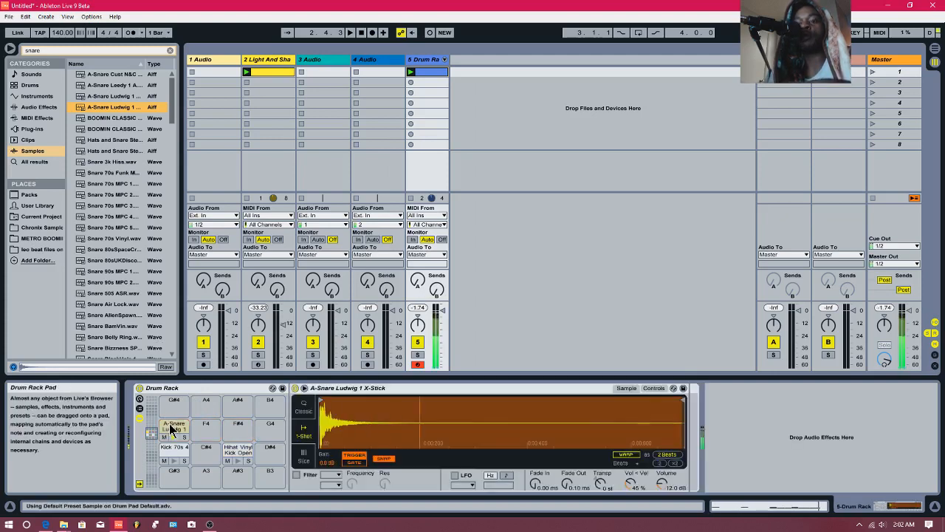
key("a")
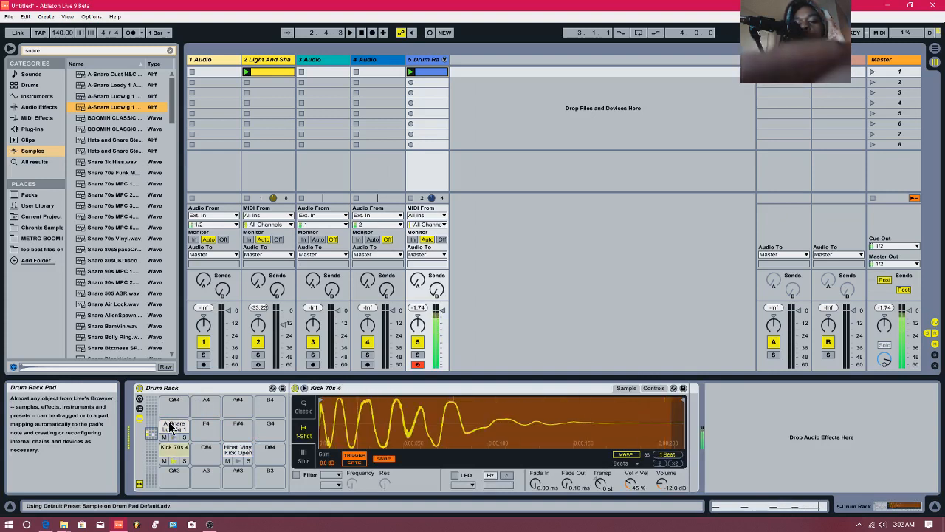
key("d")
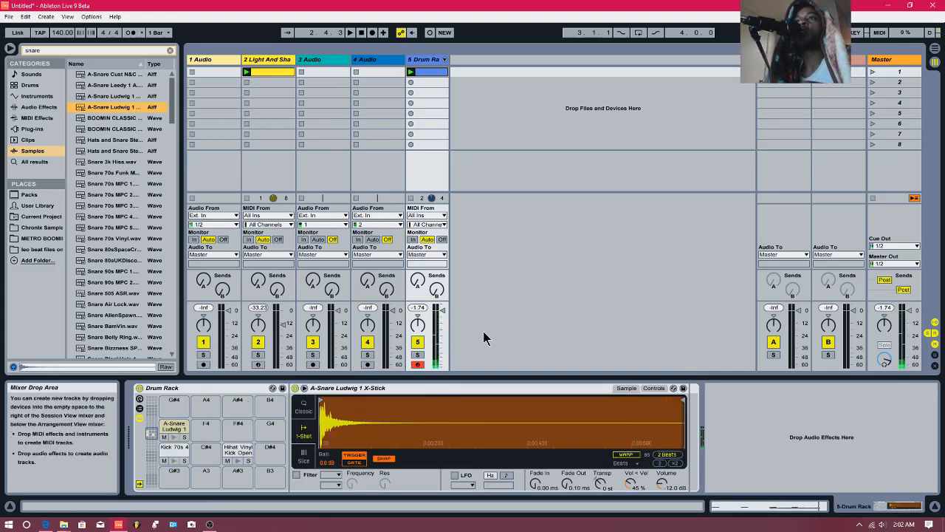
- Delete the three empty audio tracks, keeping only the Light And Shadow and Drum Rack tracks
left_click(427, 60)
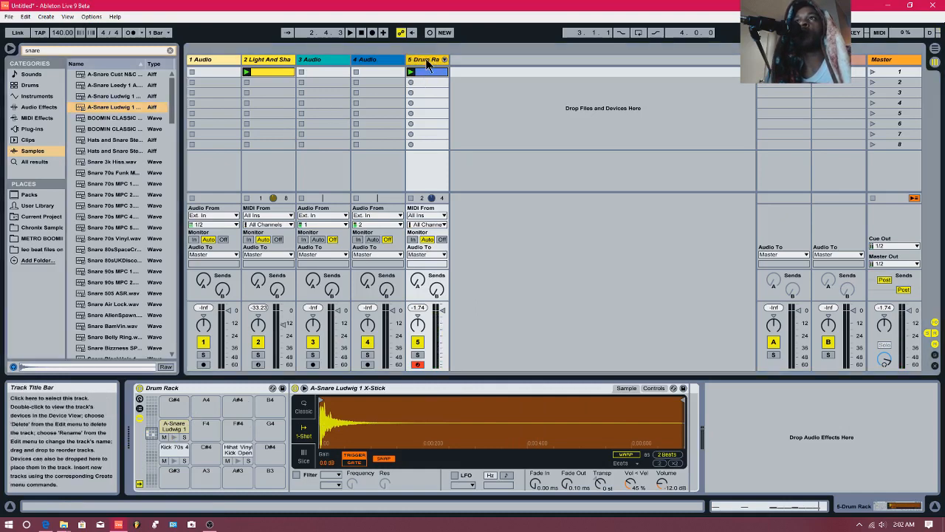
left_click(374, 61)
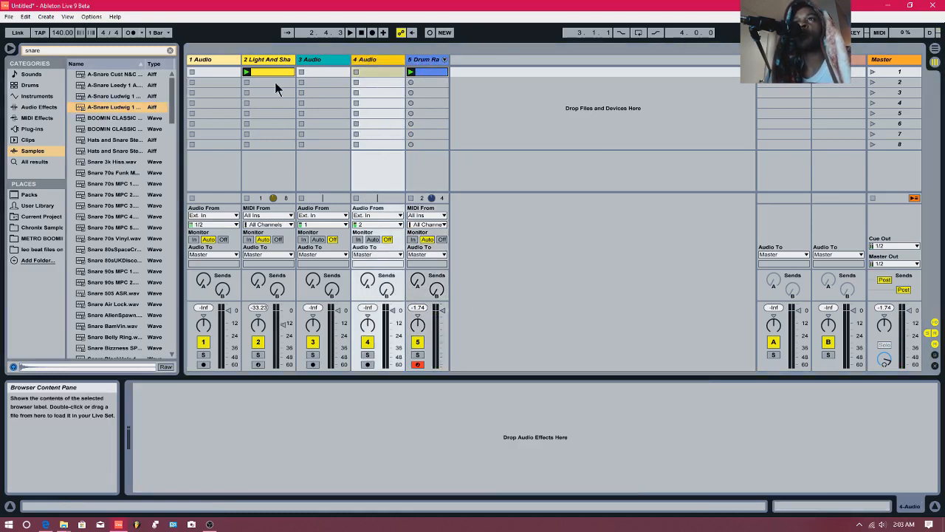
right_click(384, 61)
left_click(405, 91)
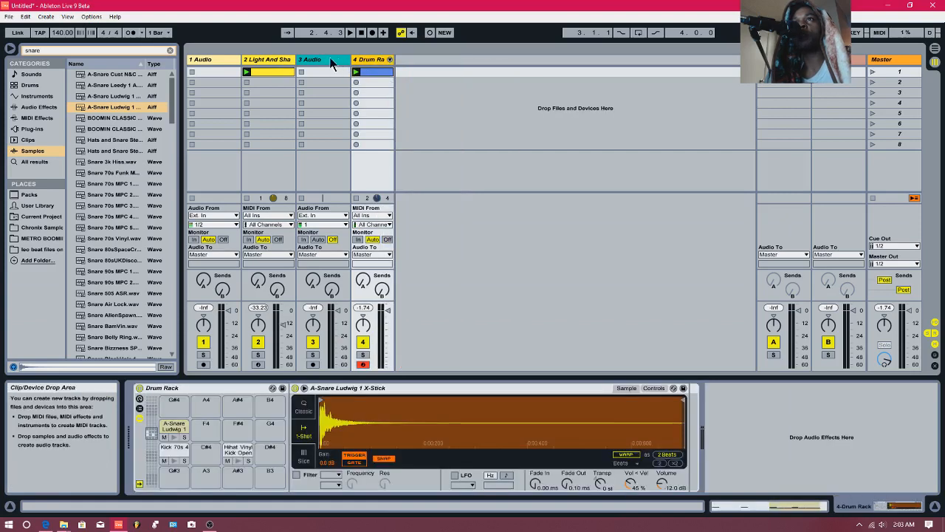
right_click(307, 59)
left_click(326, 90)
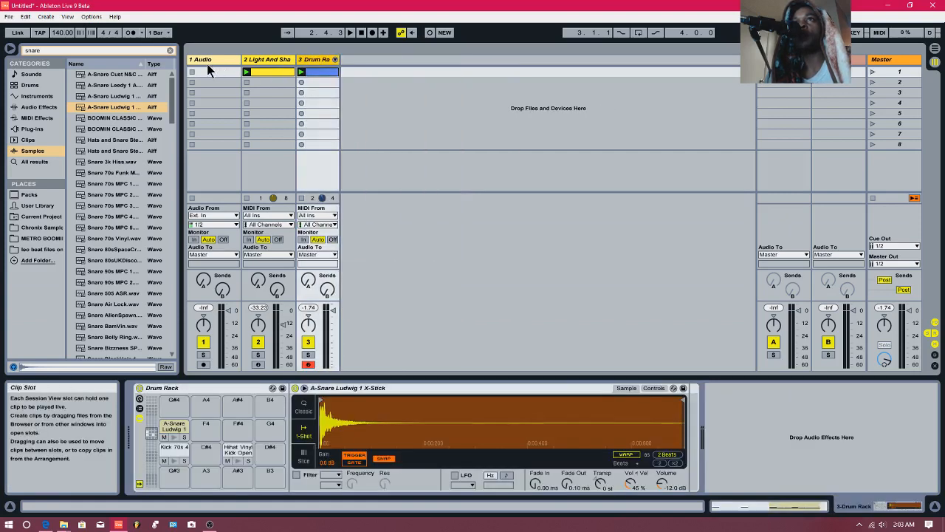
left_click(211, 60)
right_click(213, 60)
left_click(235, 92)
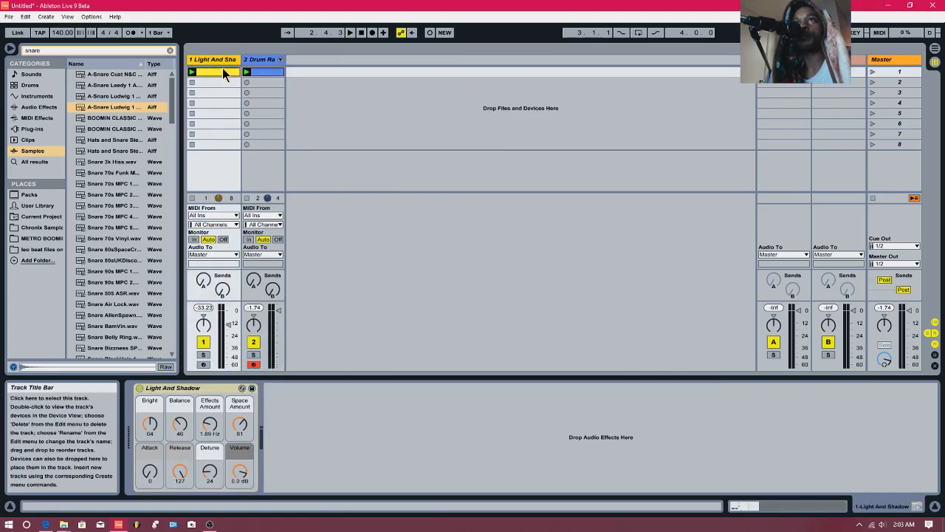
- Play and stop the two remaining clips, and insert an audio track after the Drum Rack track
key("space")
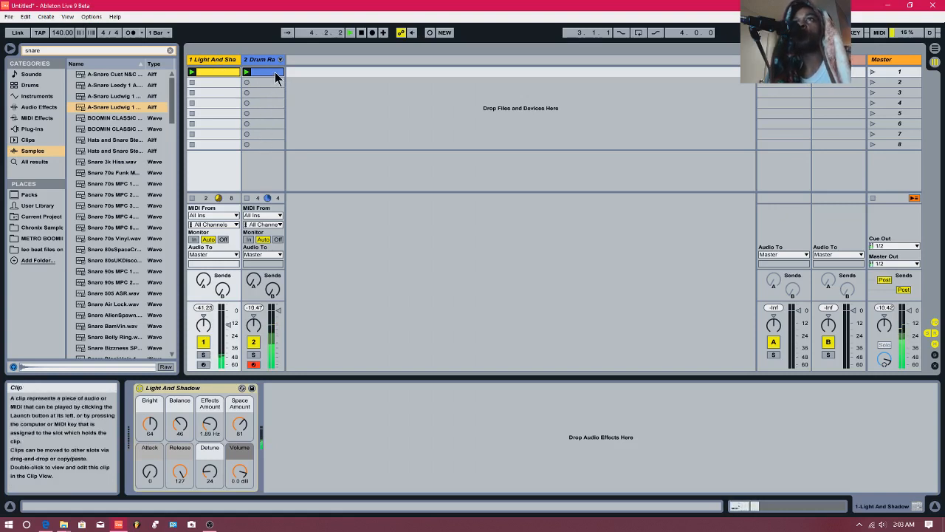
key("space")
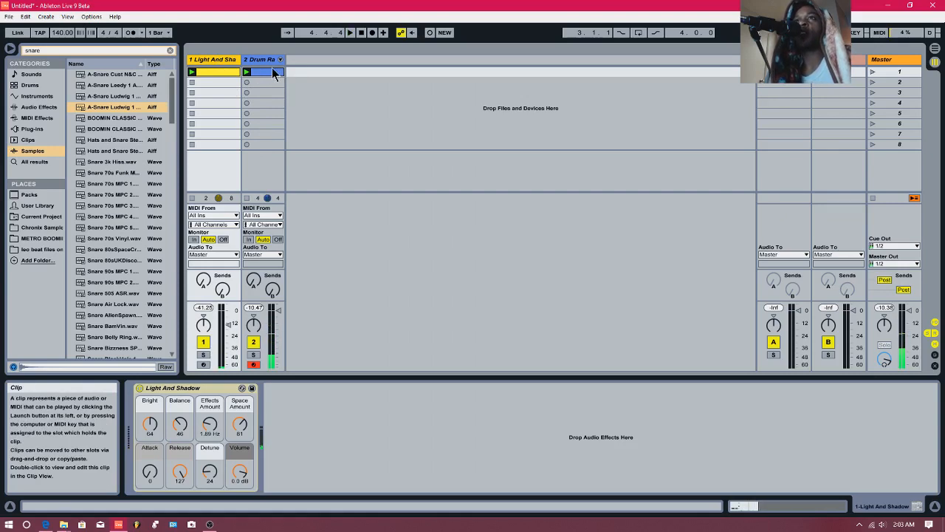
right_click(305, 61)
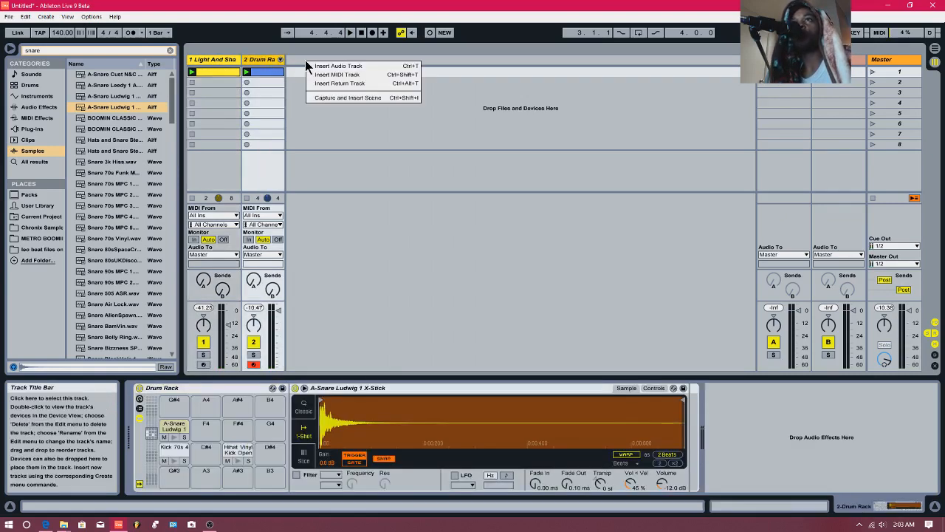
left_click(329, 67)
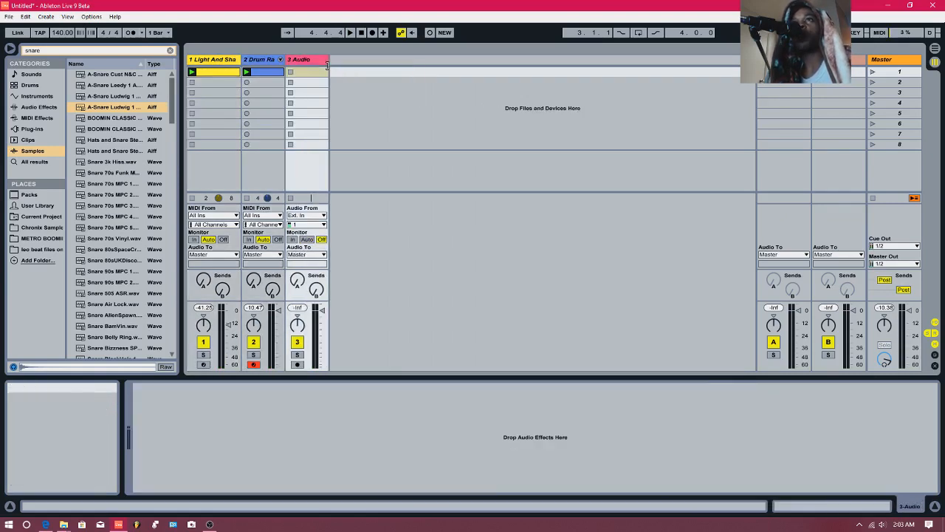
- Freeze the Drum Rack track and copy its frozen clip into the first slot of the new audio track
left_click(257, 61)
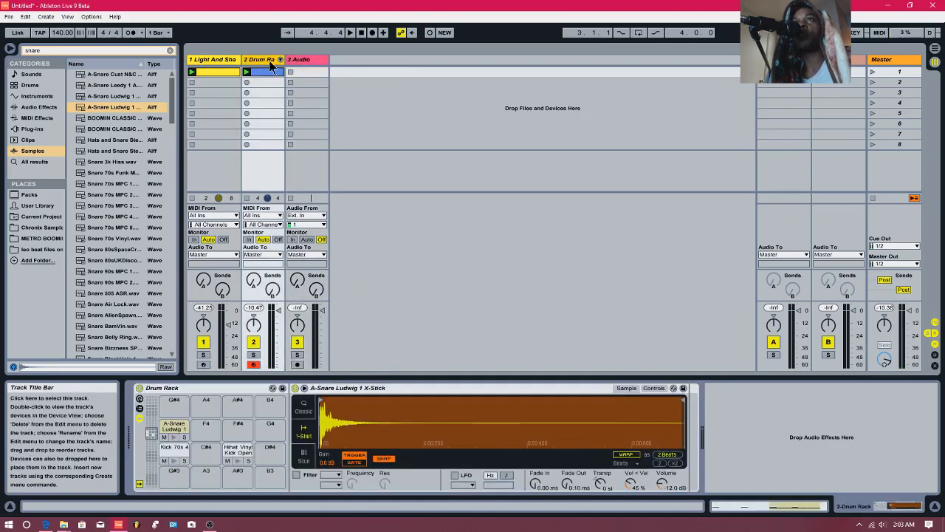
right_click(264, 58)
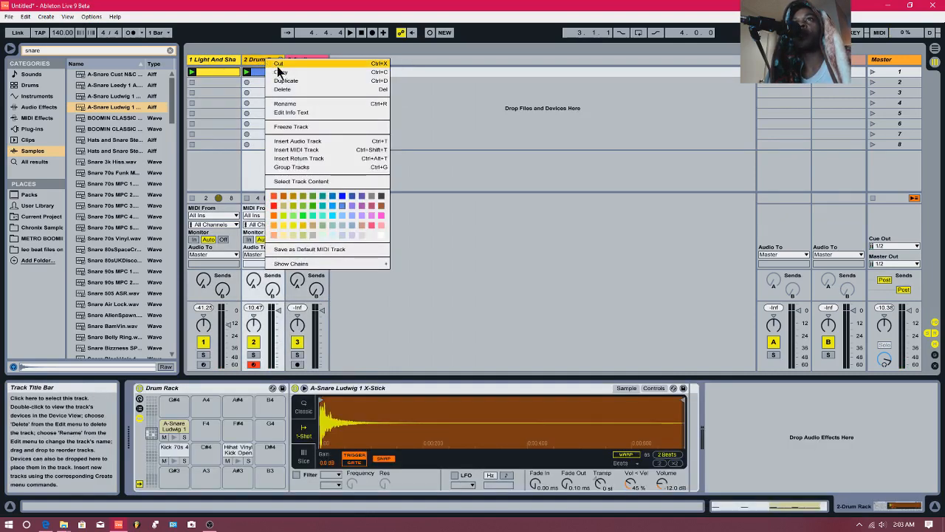
left_click(291, 127)
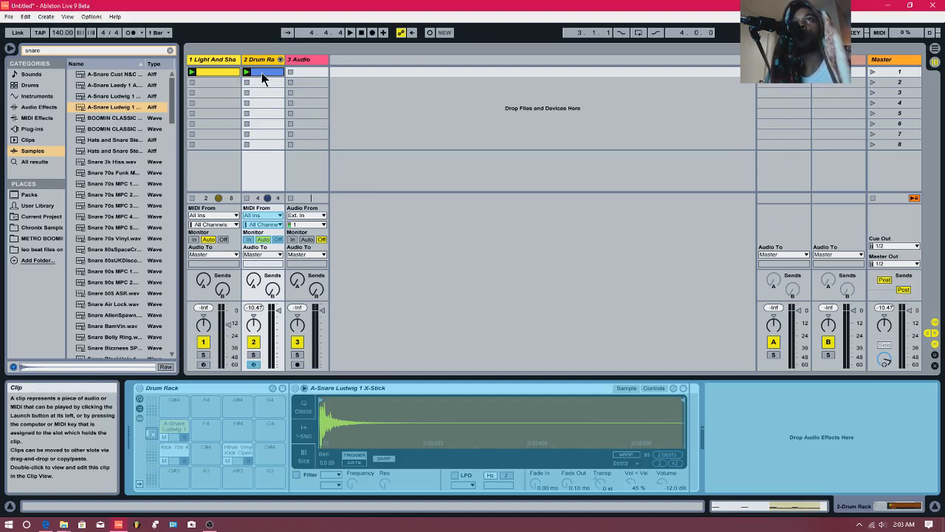
left_click_drag(262, 72, 310, 74)
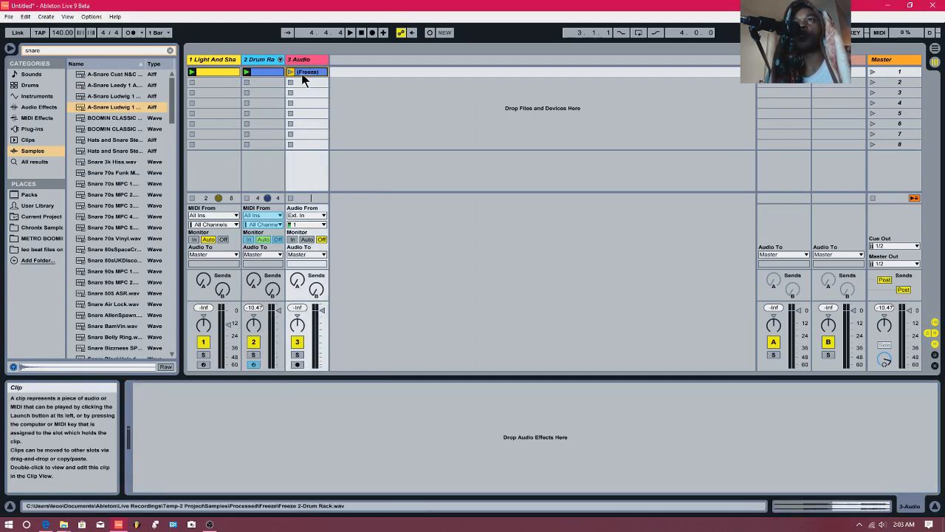
- Open the frozen drum clip on the audio track and zoom in on its waveform around 1.3
double_click(304, 73)
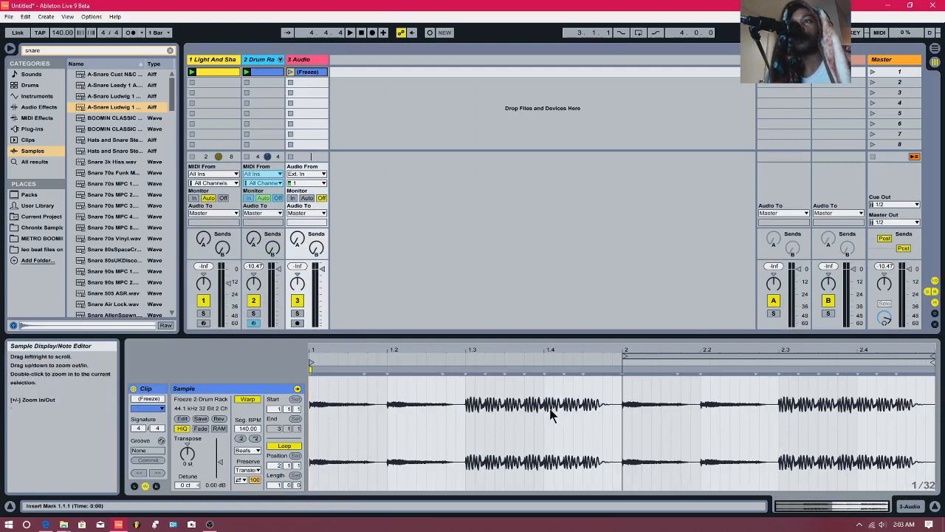
left_click(518, 354)
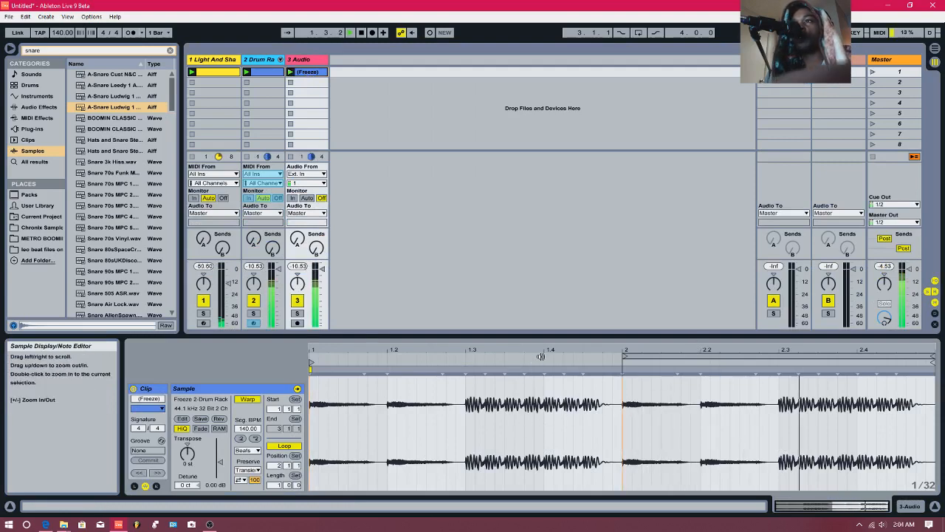
left_click_drag(545, 352, 545, 370)
- Compare the Drum Rack track with its audio copy by toggling their activators, leaving the Drum Rack track muted and the audio track active
left_click(254, 300)
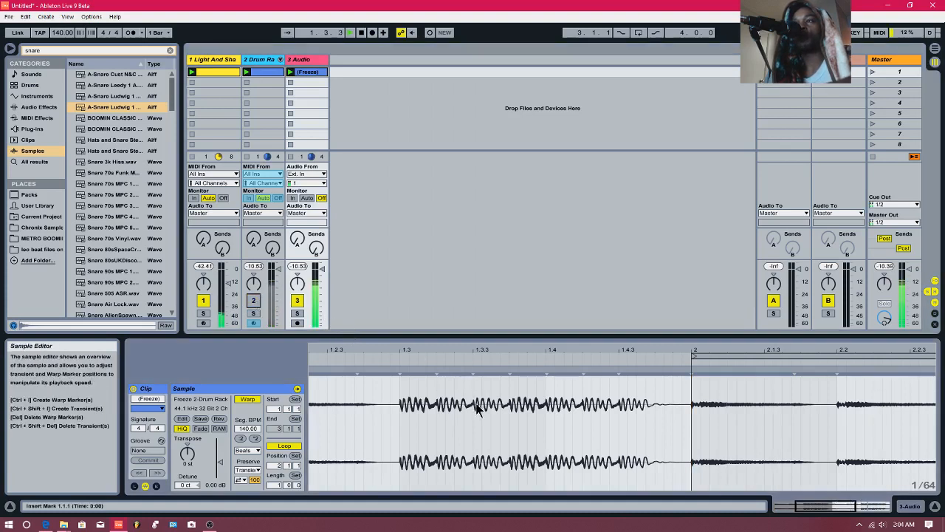
left_click(254, 300)
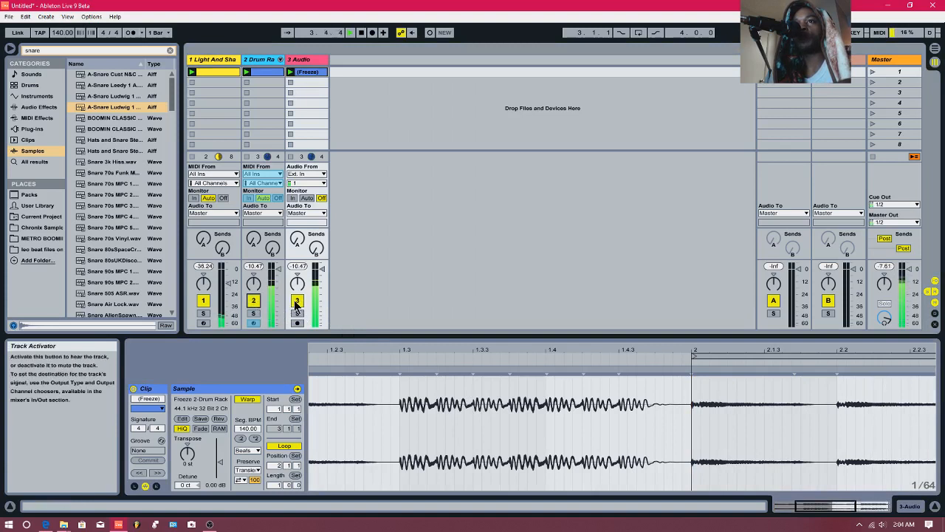
left_click(297, 300)
left_click(297, 300)
left_click(254, 299)
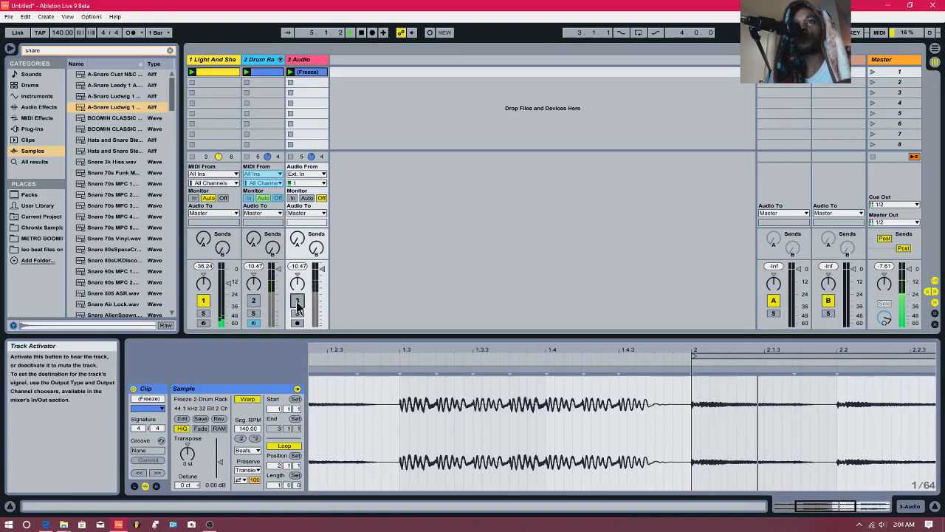
left_click(253, 302)
left_click(297, 302)
left_click(253, 302)
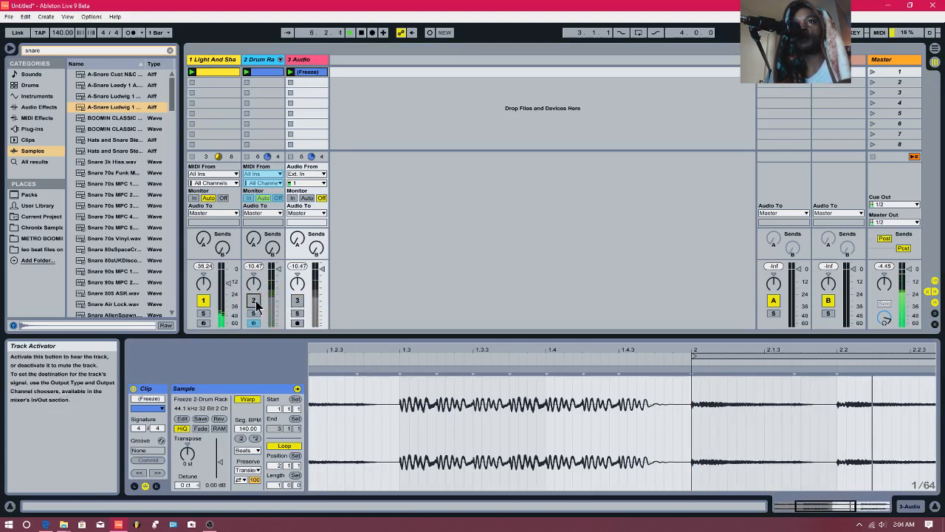
left_click(297, 301)
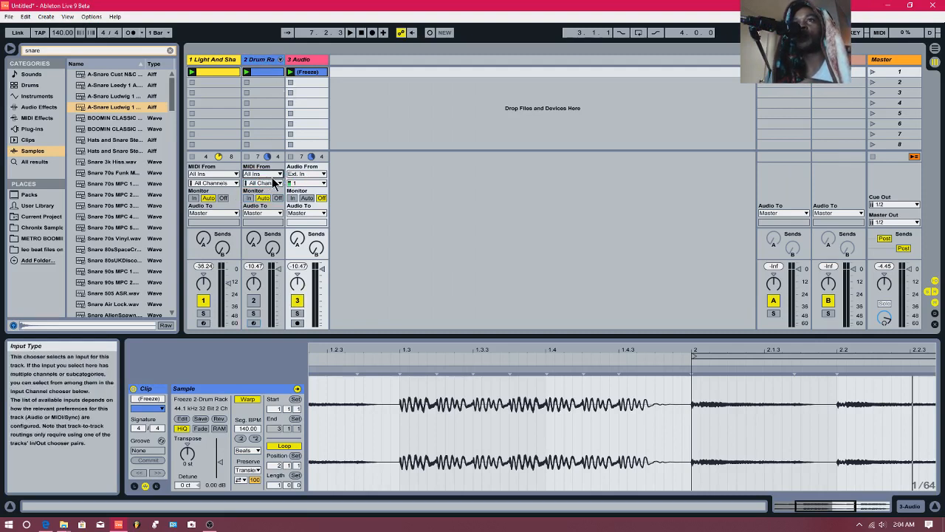
- Freeze the Drum Rack track again, open its clip in the note editor, and undo the freeze
right_click(264, 71)
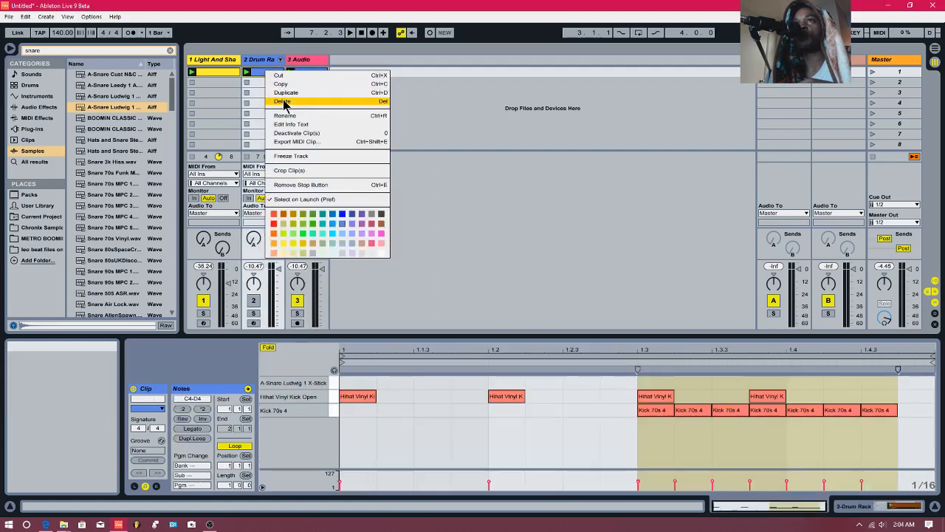
left_click(293, 157)
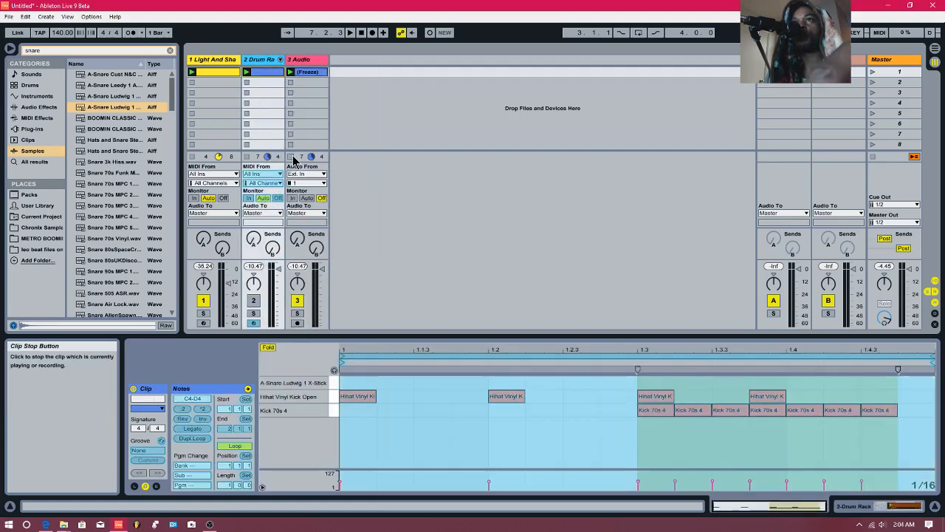
double_click(269, 72)
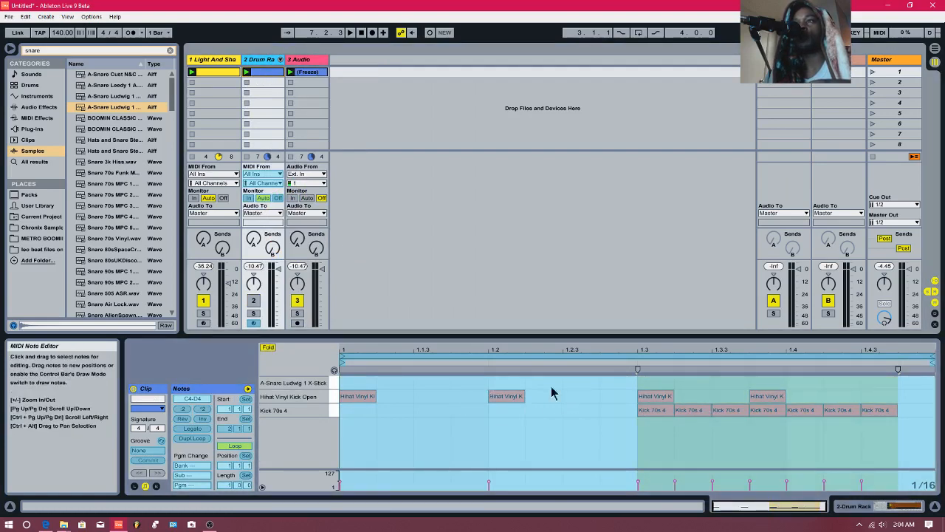
key("ctrl+z")
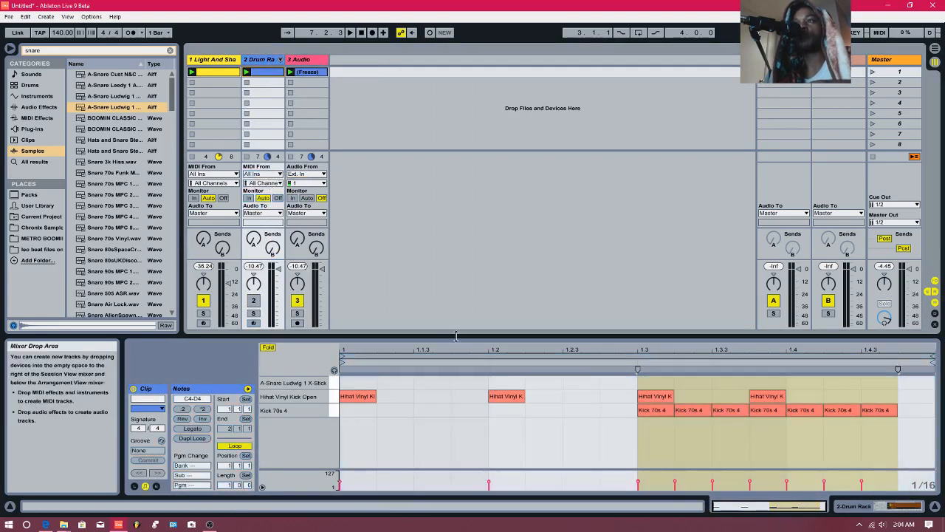
- Draw five consecutive A-Snare Ludwig 1 X-Stick notes from 1.1.2 through 1.2.2 in the drum clip, and play the set
left_click(346, 390)
left_click(407, 386)
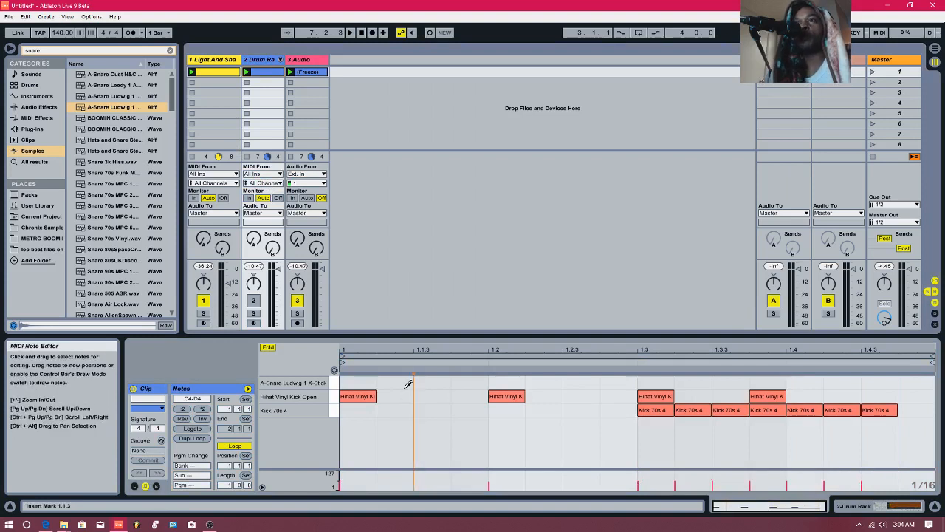
left_click_drag(407, 385, 553, 391)
key("space")
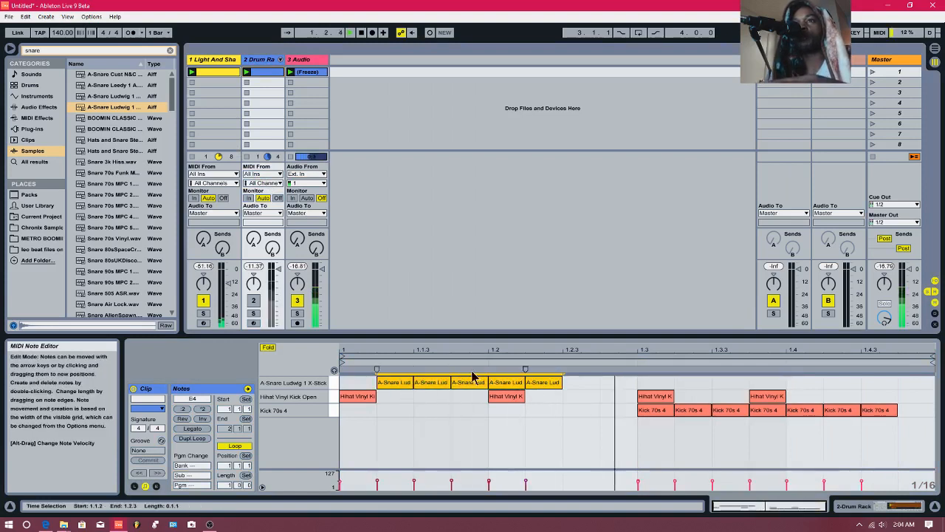
- Activate the Drum Rack track and mute its frozen audio copy on the third track
left_click(252, 305)
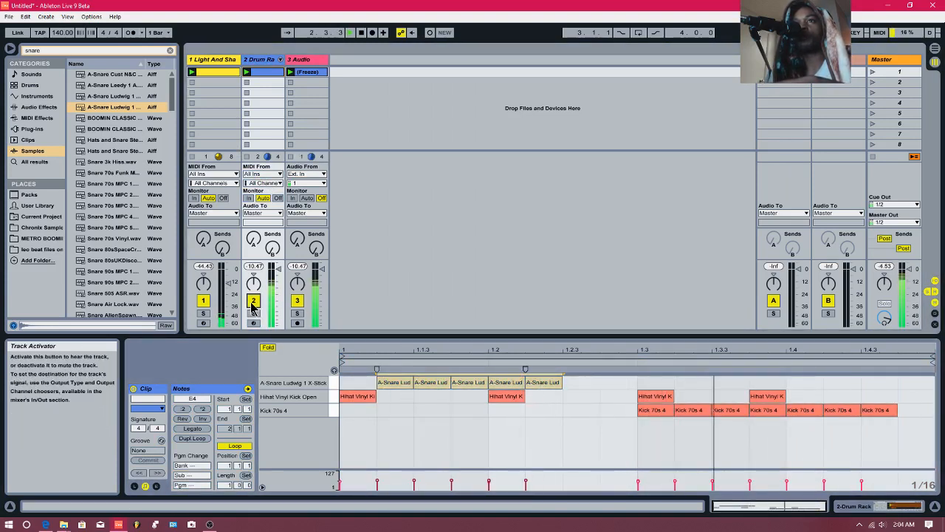
left_click(297, 300)
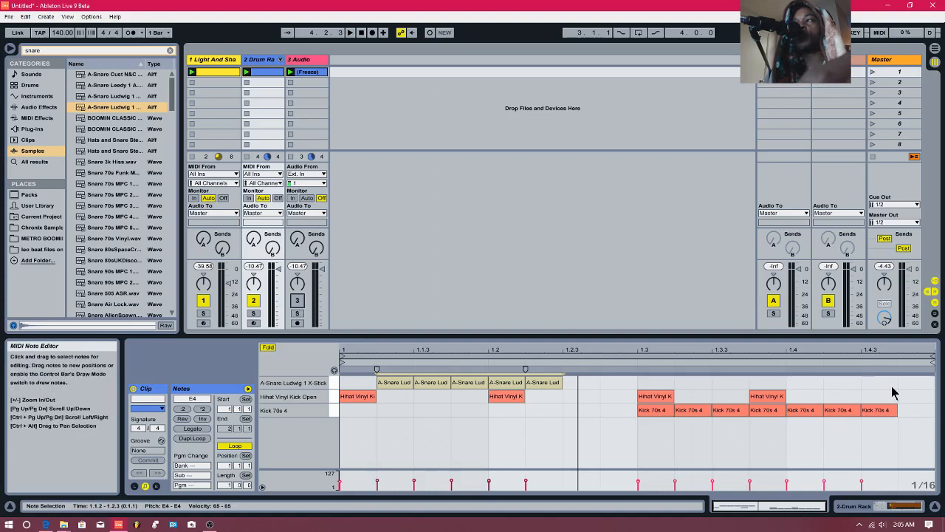
- Delete all snare and kick notes and the hi-hats from 1.3 onward, and add seven consecutive Hihat Vinyl Kick Open notes from 1.2.3 through 1.4.1
left_click_drag(895, 385, 601, 418)
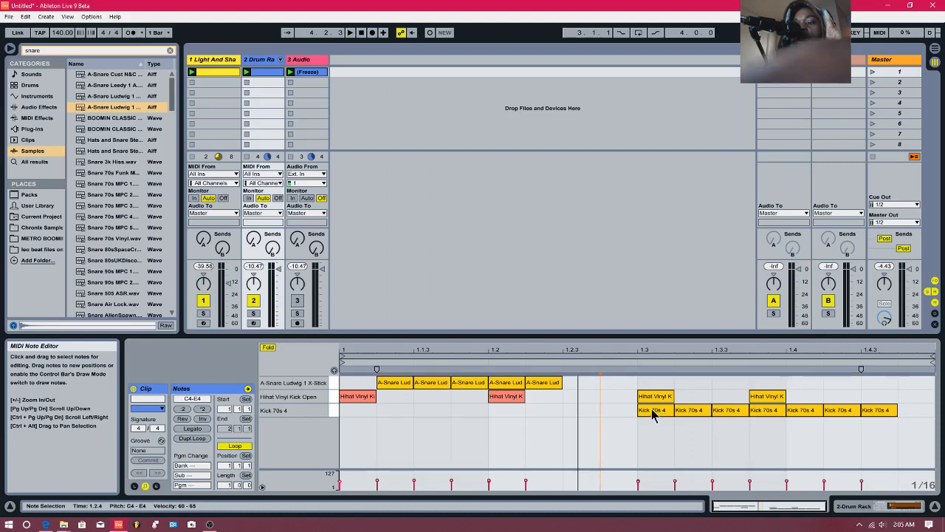
key("Delete")
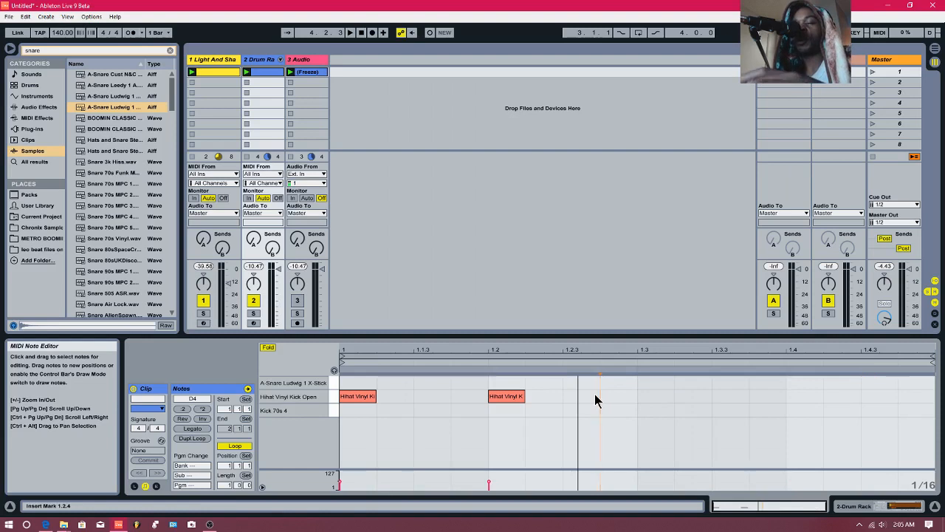
mouse_move(595, 395)
left_mouse_down()
mouse_move(797, 399)
mouse_move(800, 407)
mouse_move(343, 406)
left_mouse_up()
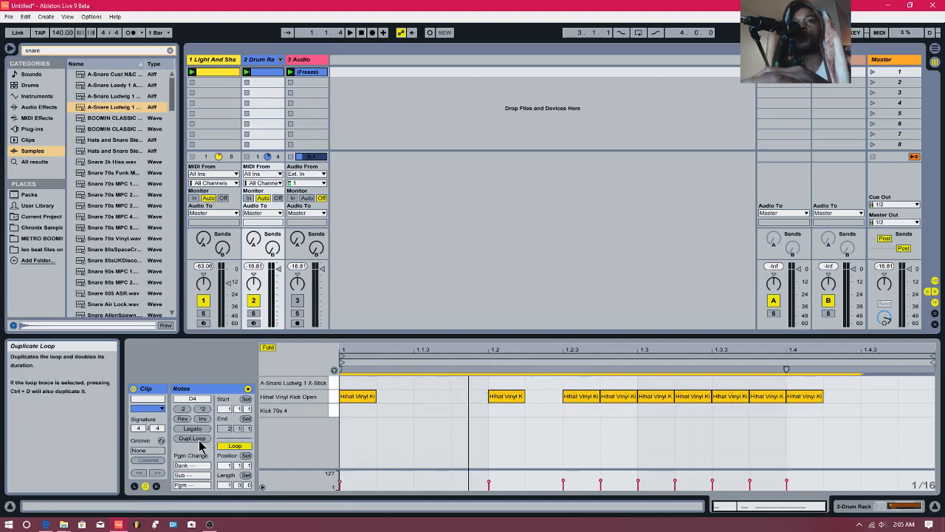
- Select the drum clip's full loop region and zoom in on the note timeline around 1.2
left_click(419, 357)
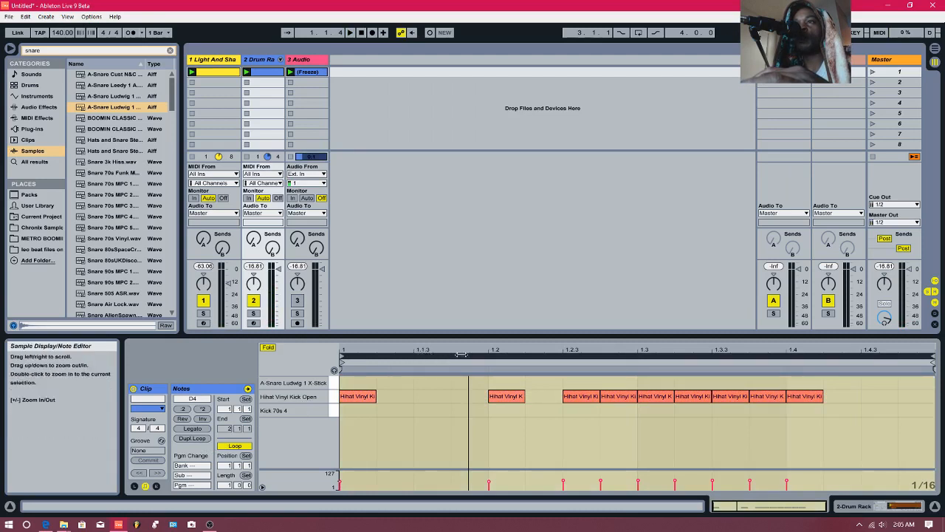
mouse_move(483, 350)
left_mouse_down()
mouse_move(482, 362)
mouse_move(477, 347)
left_mouse_up()
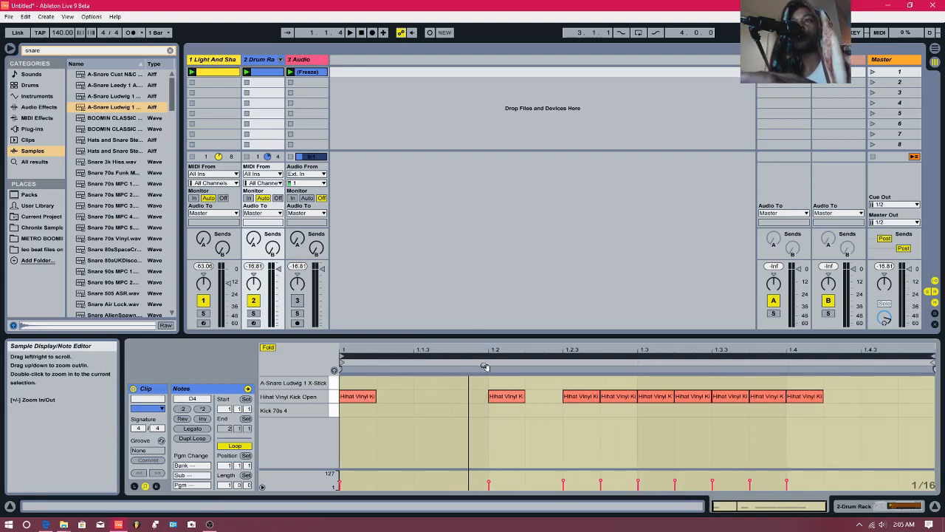
mouse_move(485, 348)
left_mouse_down()
mouse_move(484, 369)
mouse_move(484, 354)
left_mouse_up()
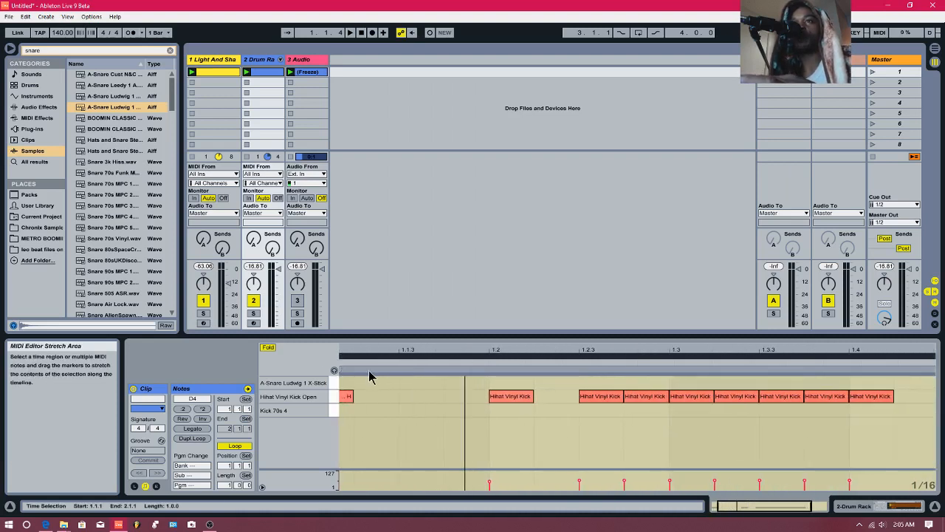
- Turn off Fold in the drum clip's note editor, enlarge the clip view, and look through the key range down to C2
left_click(268, 347)
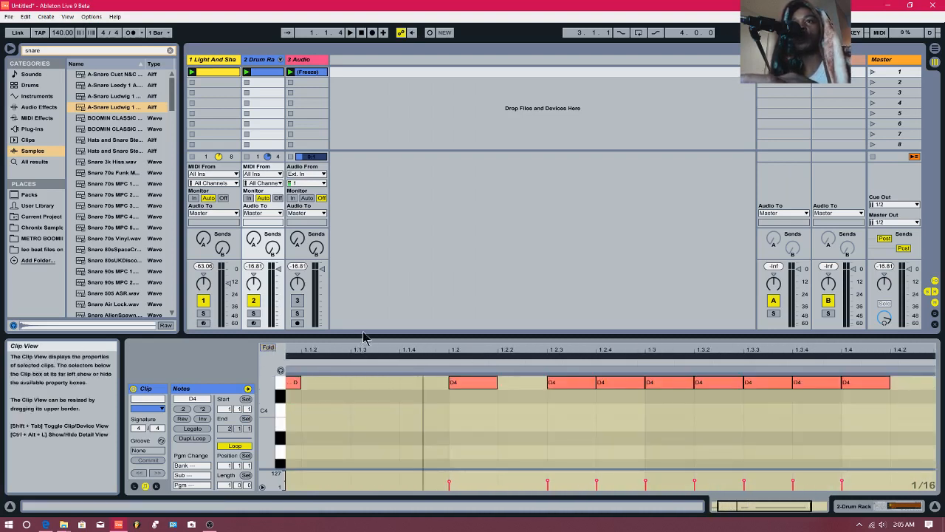
left_click_drag(364, 335, 399, 220)
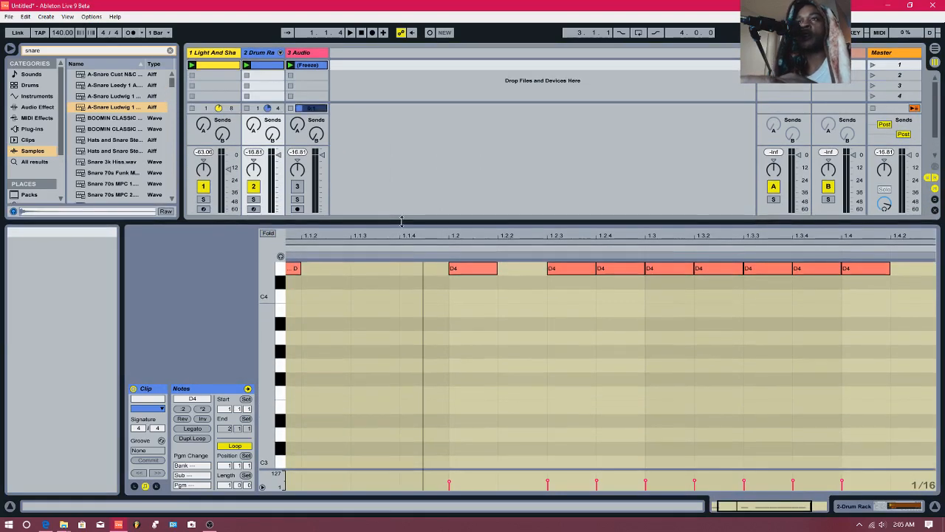
left_click(346, 344)
scroll(347, 347, "up", 5)
scroll(343, 351, "down", 5)
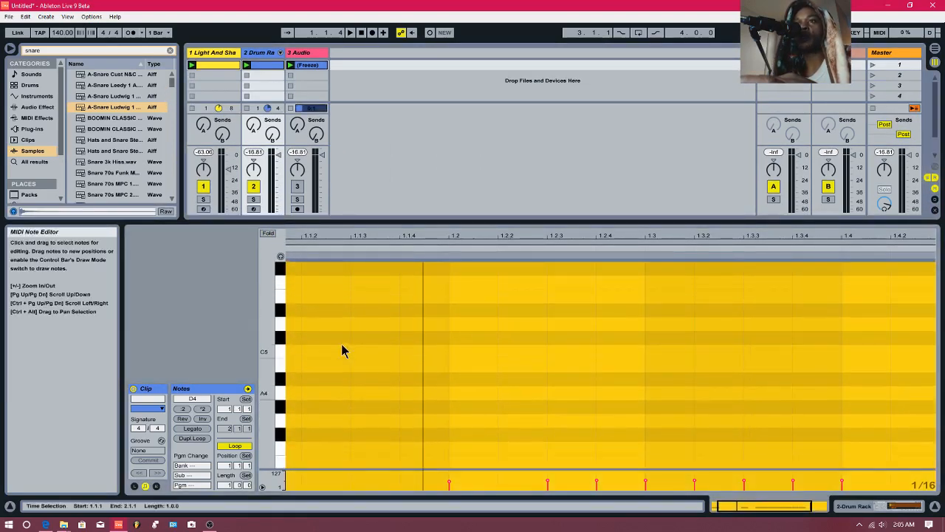
scroll(342, 347, "down", 4)
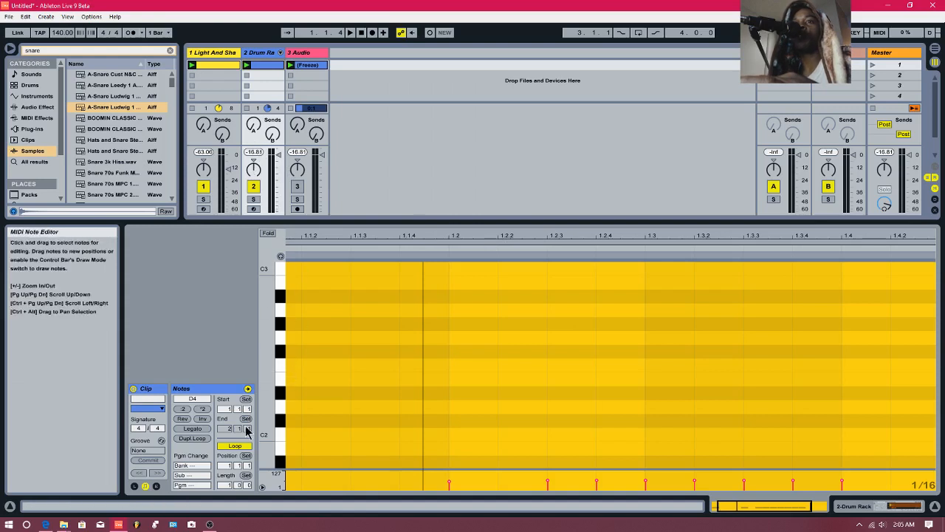
mouse_move(129, 523)
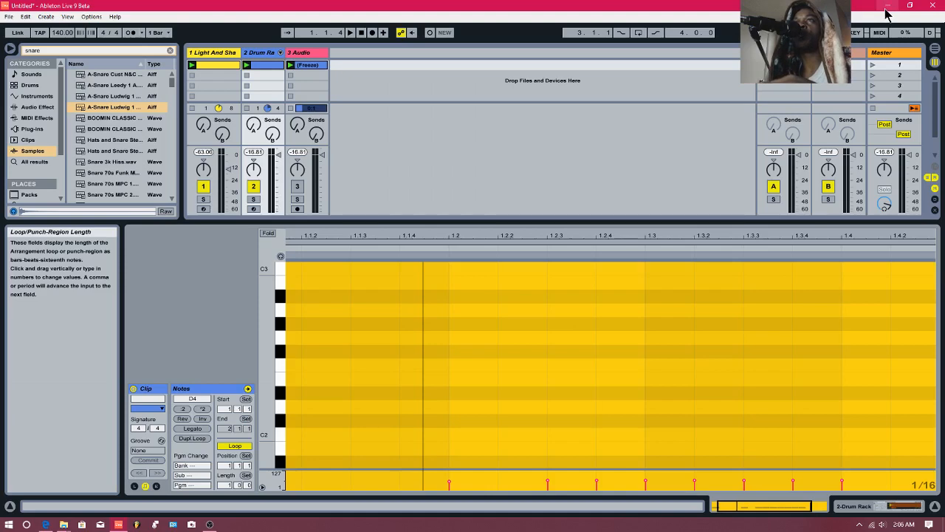
left_click(210, 525)
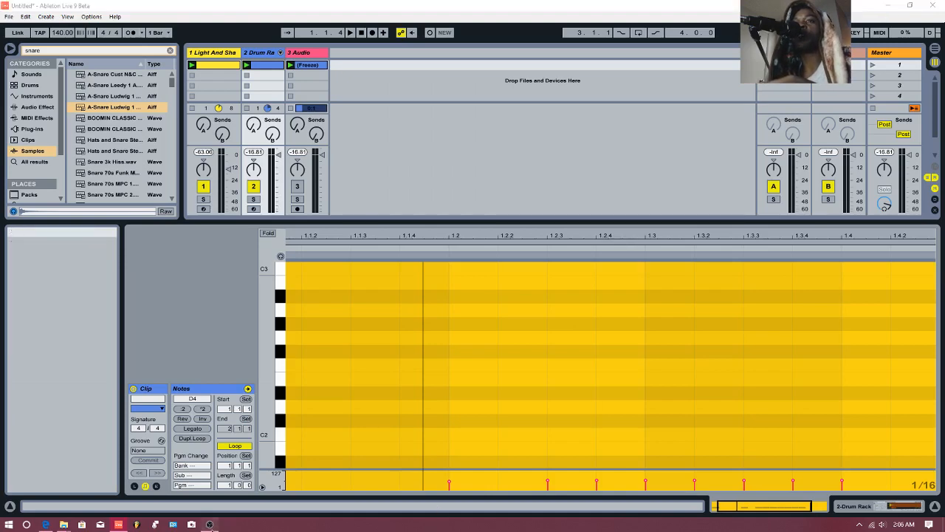